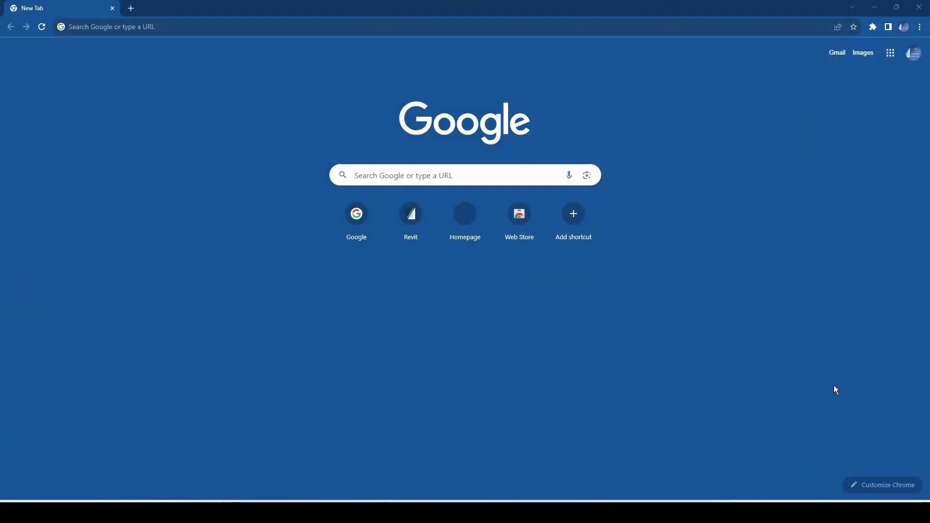
# Paste digital.vikingcorp.com into the address bar and load the site
pyautogui.click(189, 25)
pyautogui.rightClick(189, 25)
pyautogui.click(231, 85)
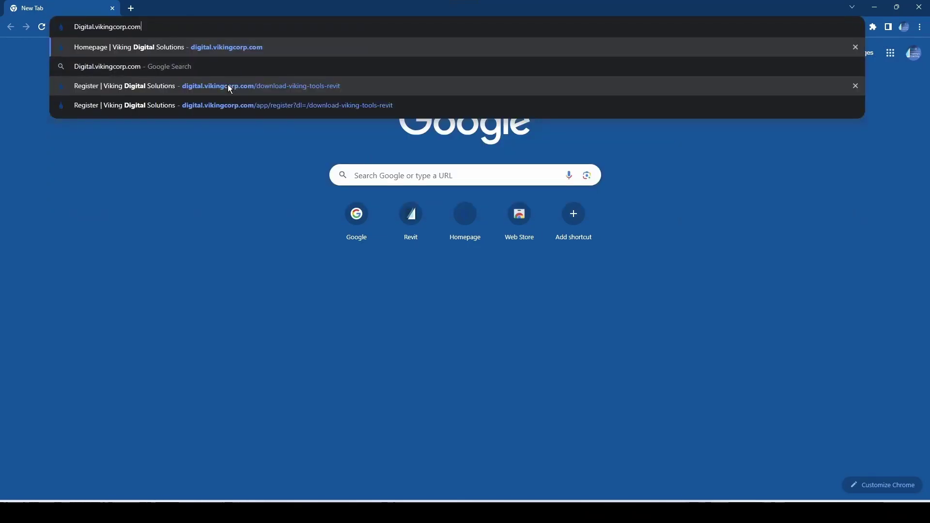
pyautogui.press('Return')
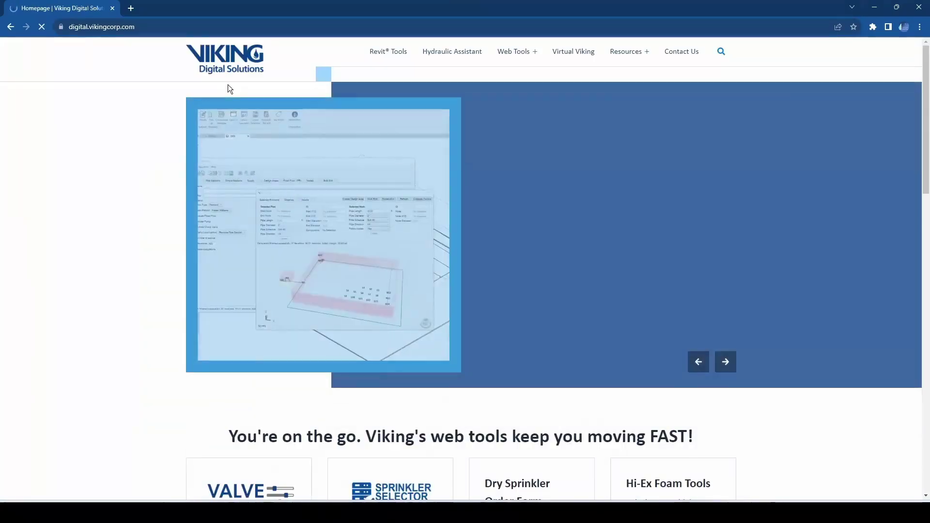
# Open the Register and Download Here page for Viking Tools for Revit
pyautogui.scroll(-10, 314, 295)
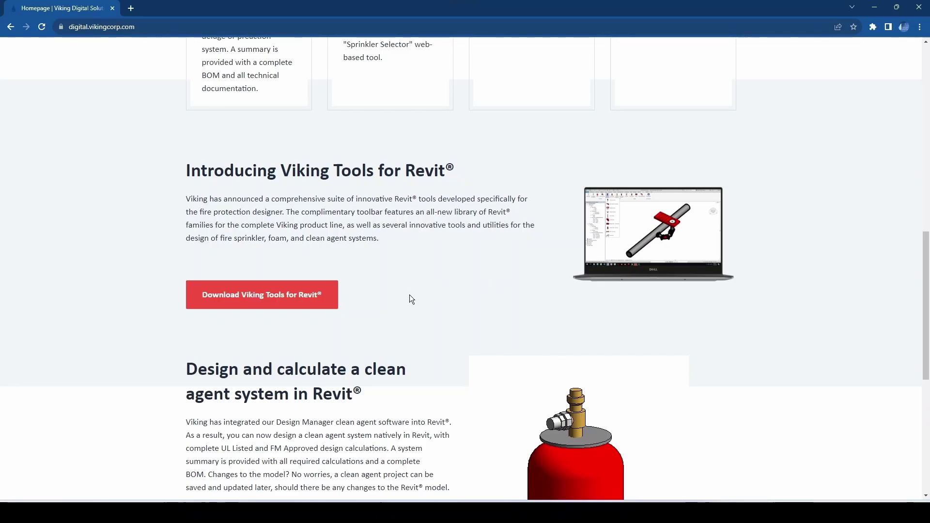
pyautogui.scroll(-7, 373, 329)
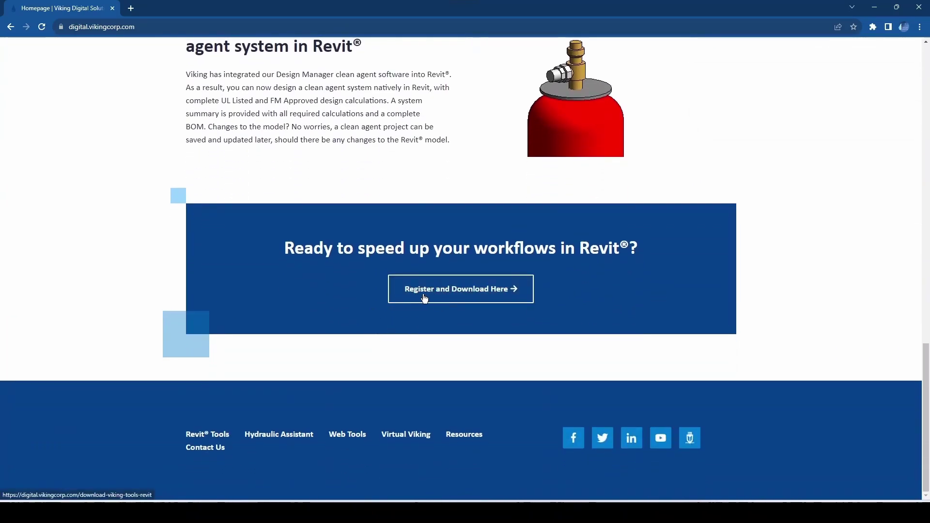
pyautogui.scroll(4, 436, 297)
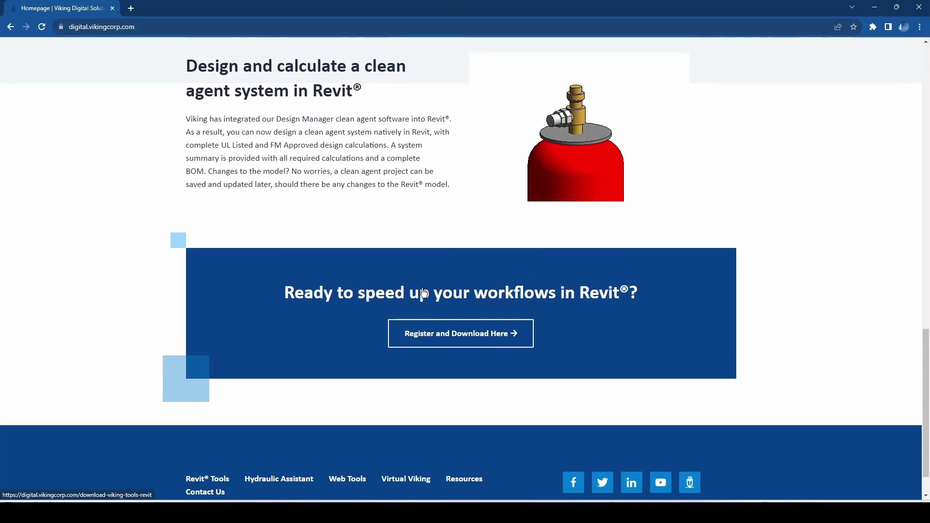
pyautogui.click(280, 145)
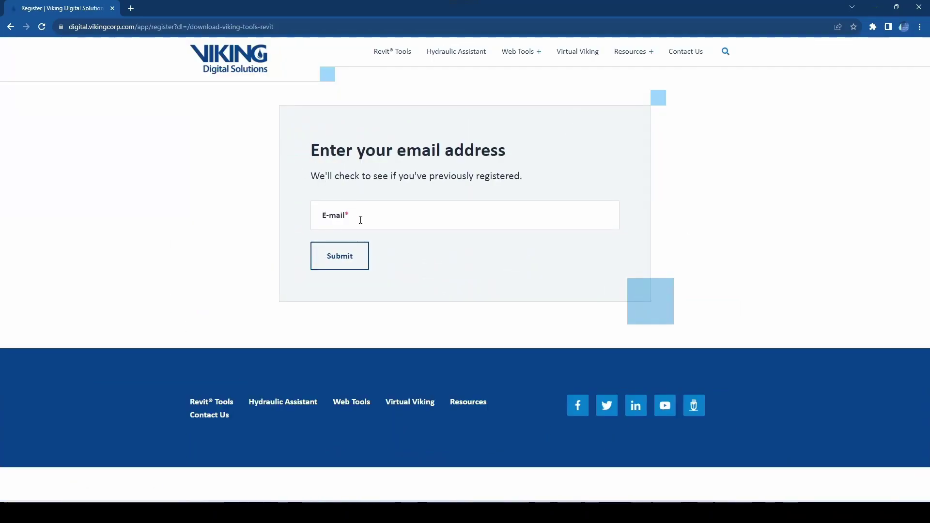
# Start entering the e-mail address in the registration E-mail field
pyautogui.click(361, 220)
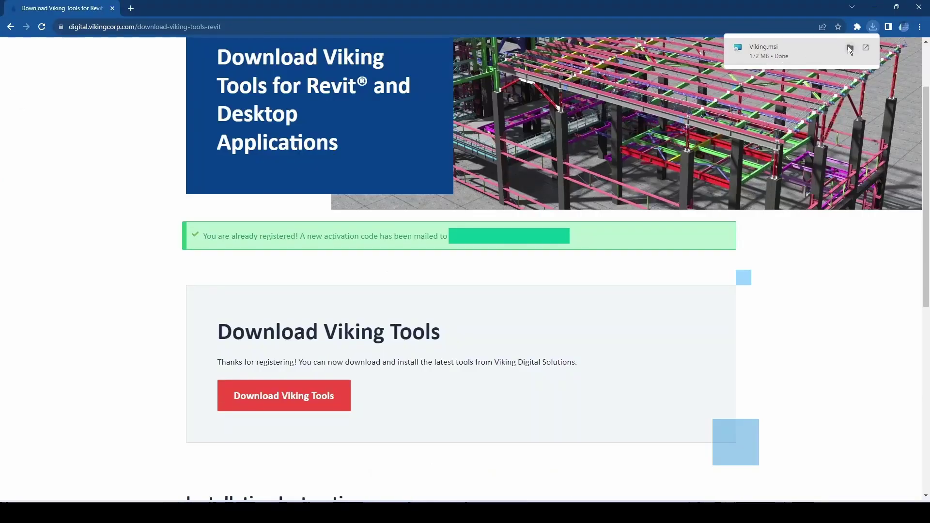
# Run Viking.msi, accept the license agreement and confirm the default installation options
pyautogui.click(776, 50)
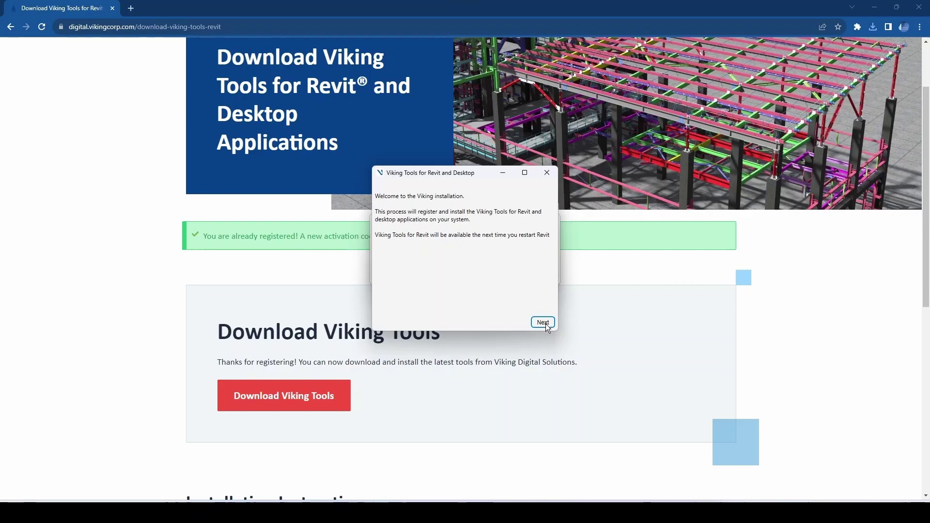
pyautogui.click(560, 335)
pyautogui.moveTo(551, 193); pyautogui.dragTo(550, 307)
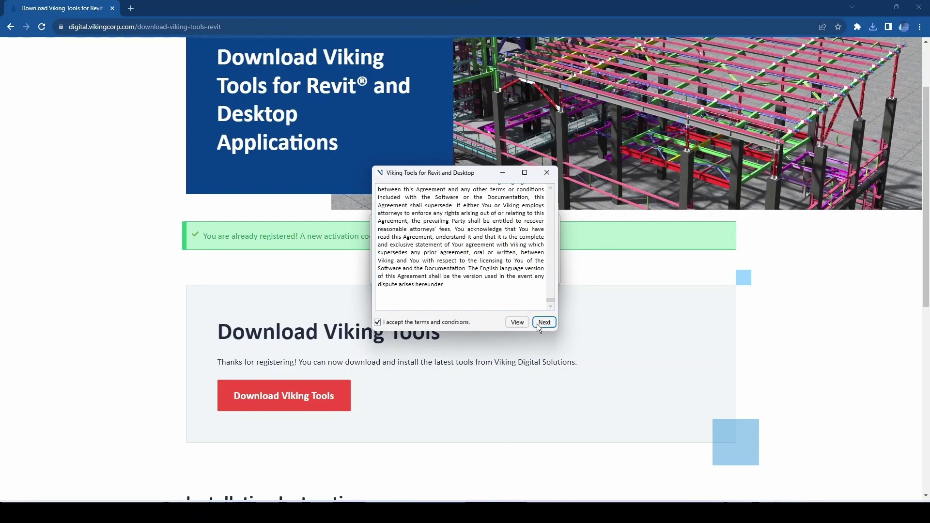
pyautogui.click(538, 323)
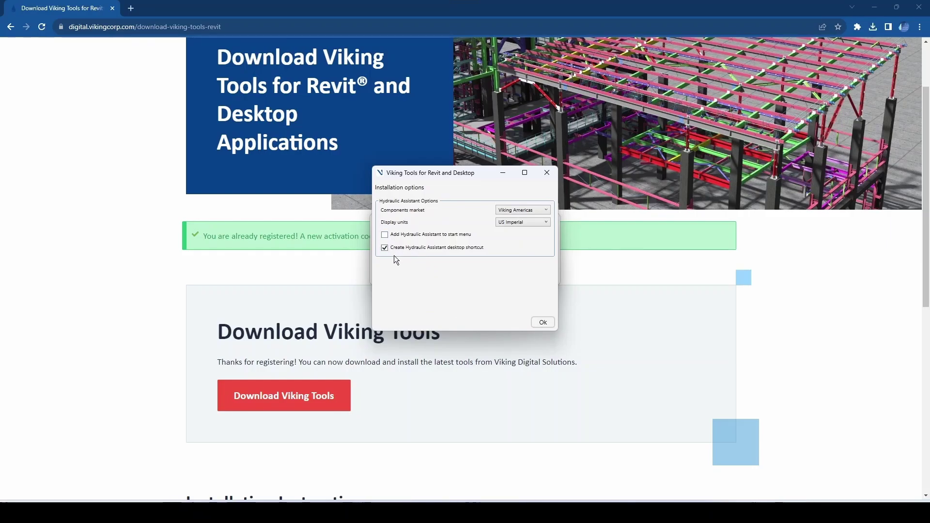
pyautogui.click(540, 326)
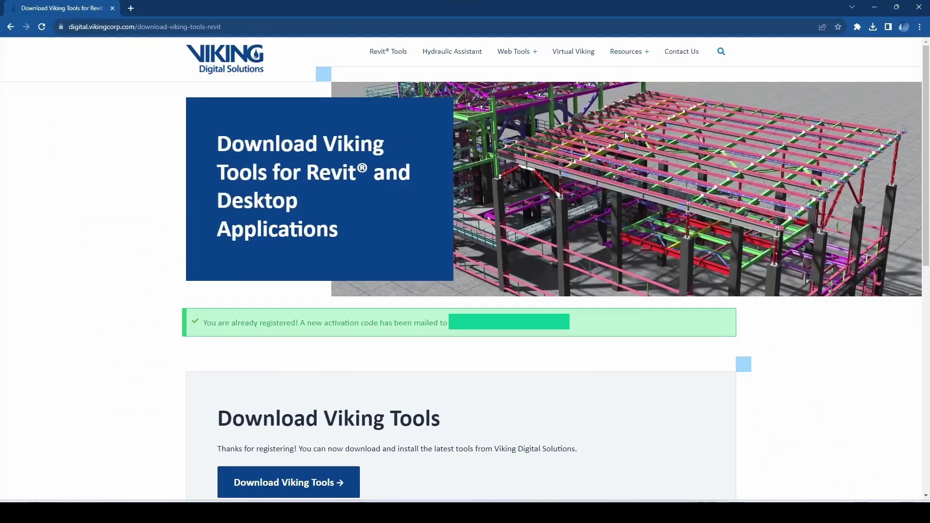
# Open the Resources > Tutorials page and scroll through it
pyautogui.moveTo(629, 51)
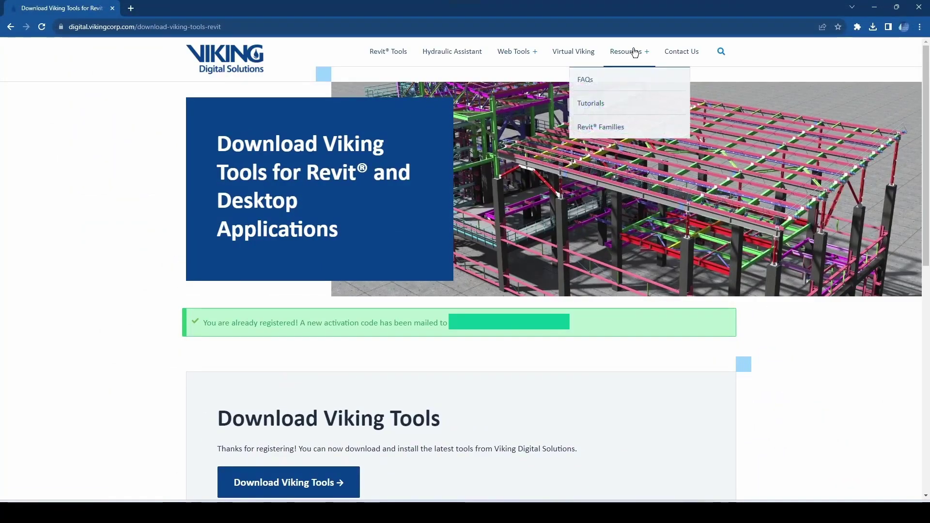
pyautogui.click(591, 110)
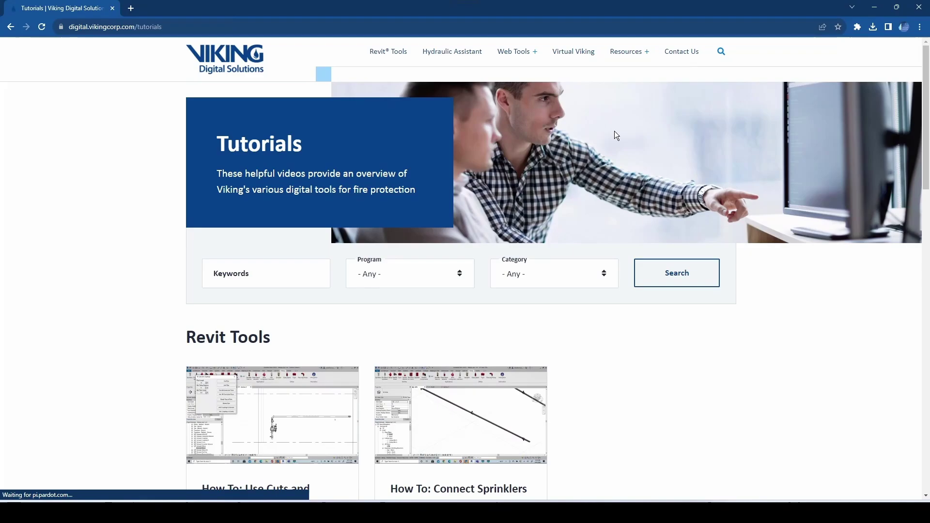
pyautogui.scroll(-3, 423, 363)
pyautogui.scroll(-15, 368, 380)
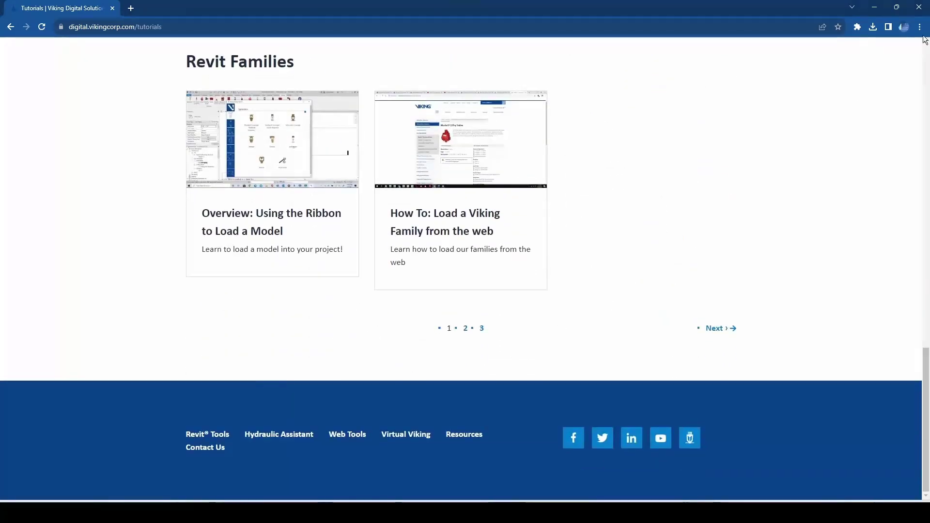
# Close Chrome and place the Hydraulic Assistant and Component Manager shortcuts beside Local Files
pyautogui.click(919, 8)
pyautogui.moveTo(20, 72); pyautogui.dragTo(92, 259)
pyautogui.moveTo(10, 464); pyautogui.dragTo(125, 268)
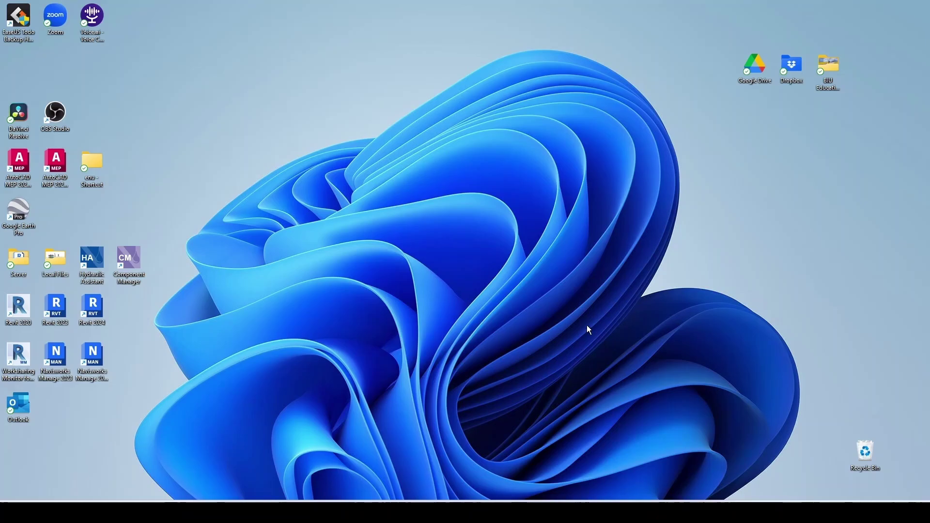
# Launch Component Manager and select Ames 2000SS BFP under Backflow Preventers > Ames
pyautogui.doubleClick(131, 262)
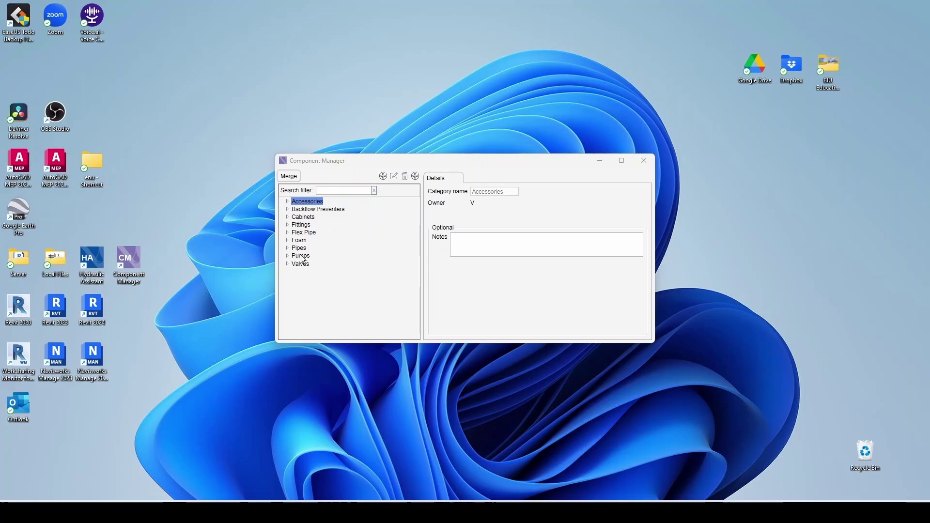
pyautogui.click(299, 203)
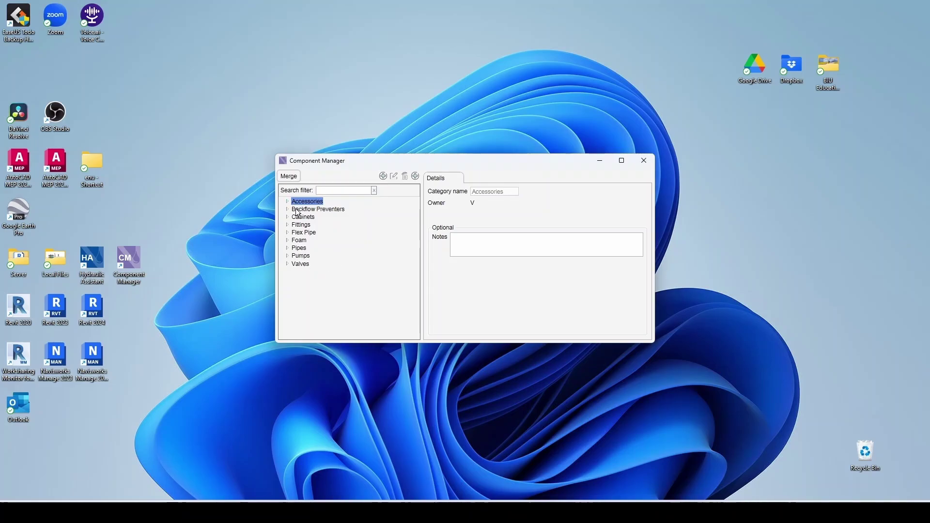
pyautogui.click(288, 210)
pyautogui.click(297, 217)
pyautogui.click(297, 217)
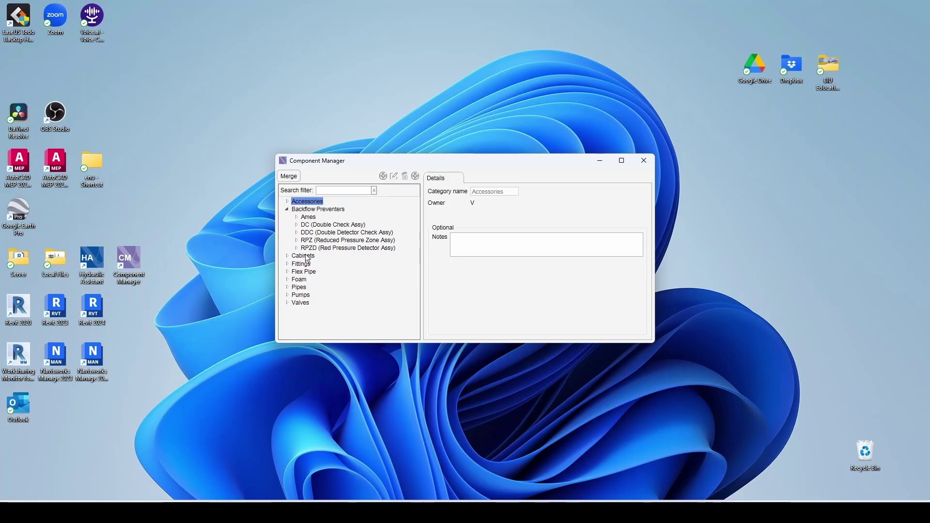
pyautogui.click(297, 218)
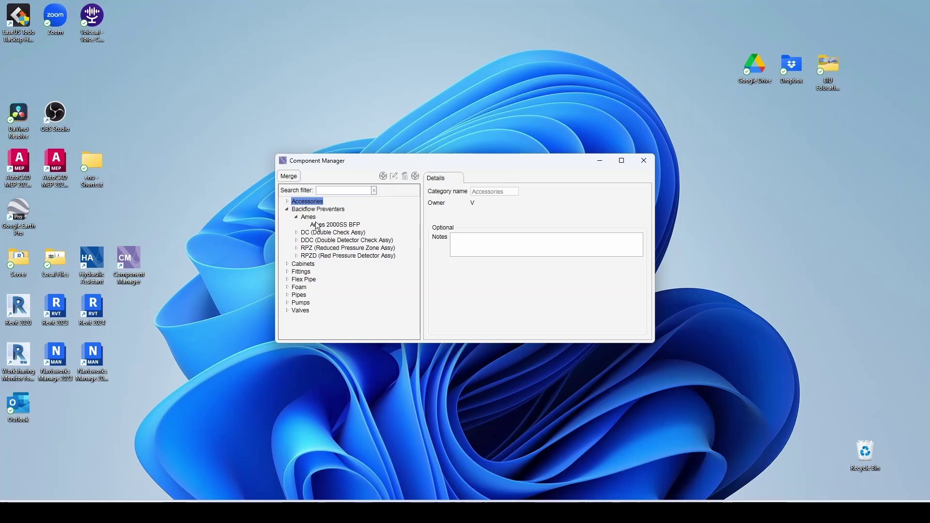
pyautogui.click(319, 225)
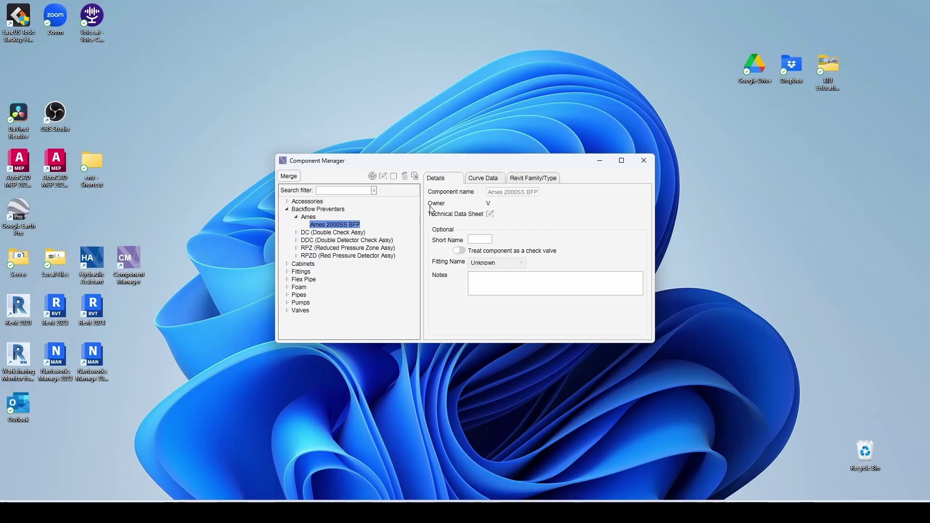
# View Ames 2000SS BFP curve data for sizes 2½, 3, 4 and 6 inch in a widened window
pyautogui.click(474, 179)
pyautogui.click(437, 231)
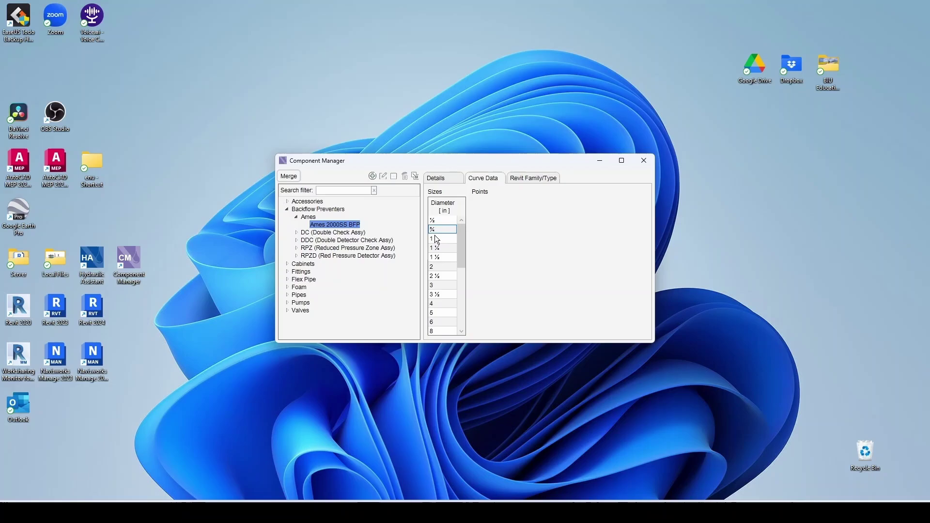
pyautogui.click(440, 239)
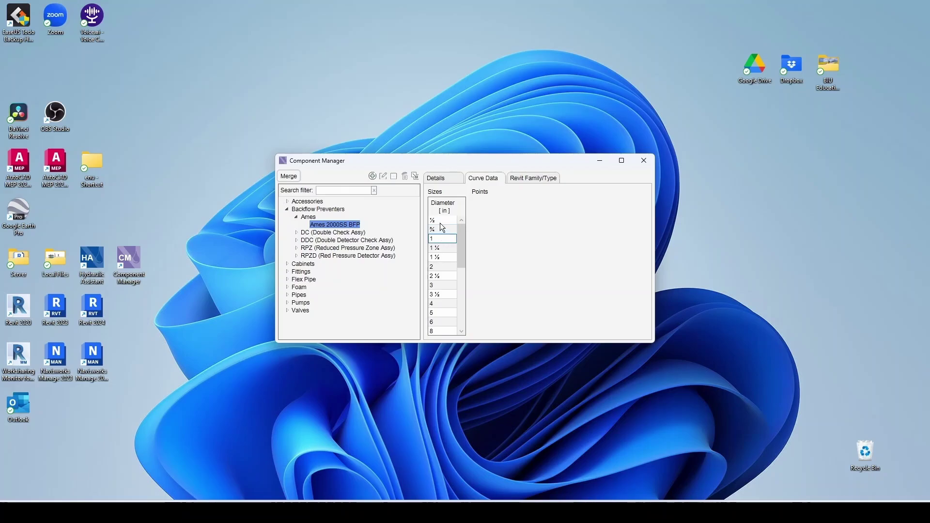
pyautogui.click(438, 277)
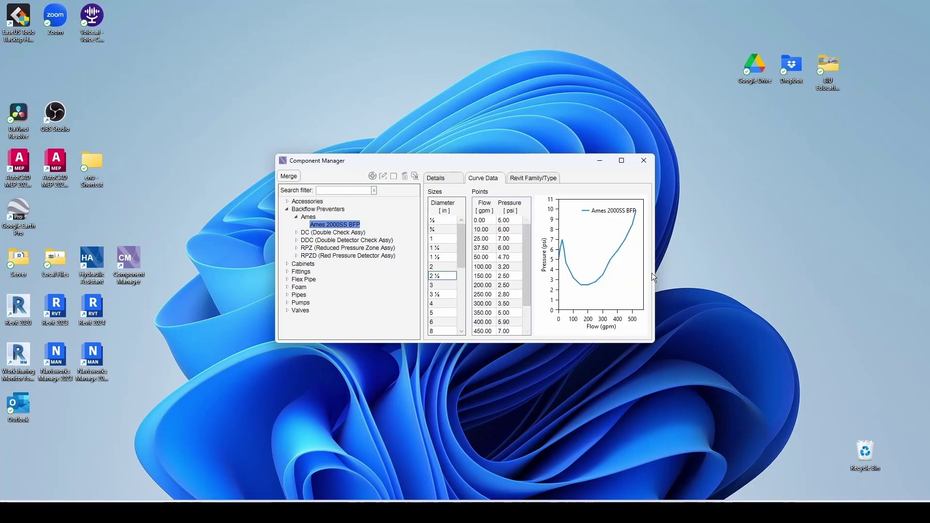
pyautogui.moveTo(654, 272); pyautogui.dragTo(855, 270)
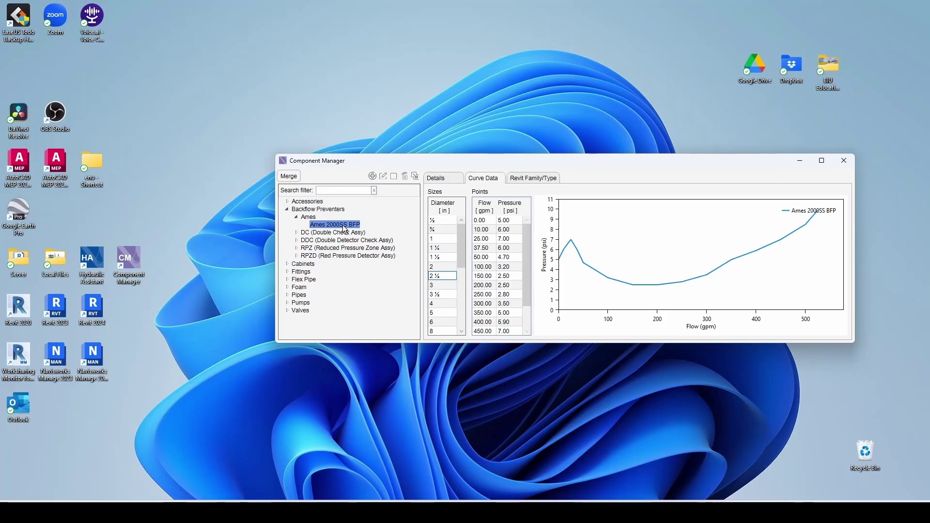
pyautogui.click(435, 285)
pyautogui.click(436, 304)
pyautogui.click(435, 321)
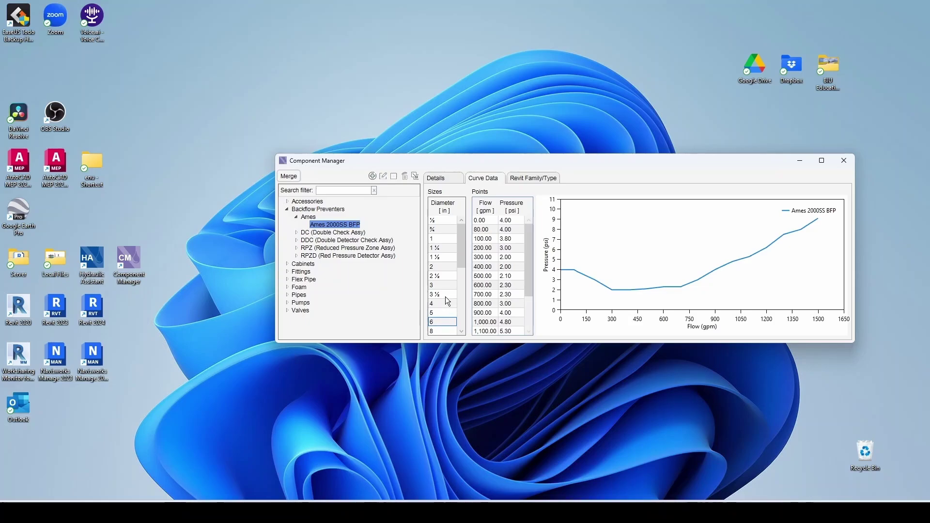
# Add component 'Ames 3000SS BFP' under Ames, set to use a curve instead of EQL
pyautogui.rightClick(314, 224)
pyautogui.rightClick(306, 217)
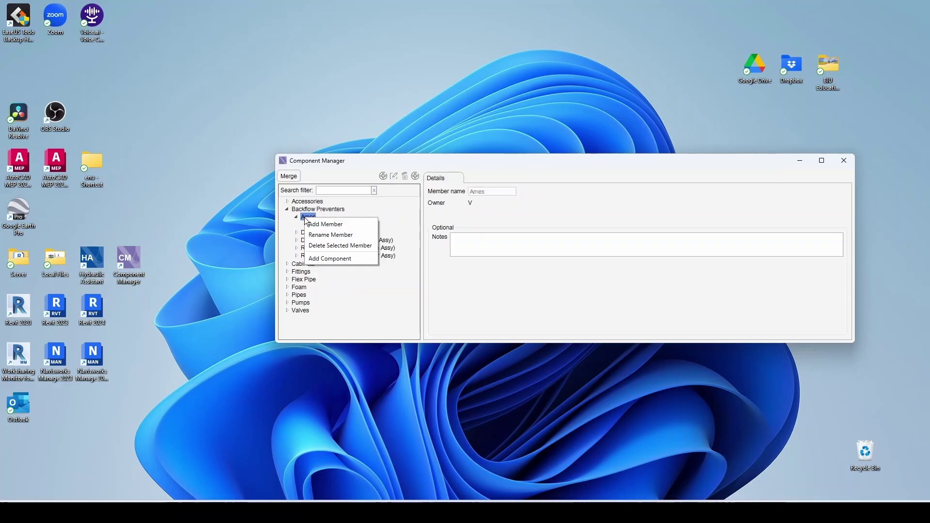
pyautogui.click(331, 257)
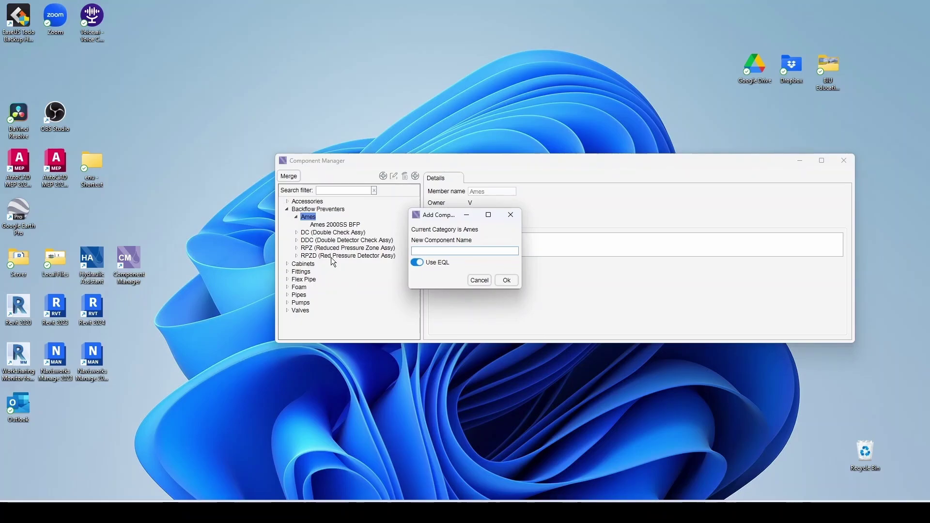
pyautogui.write('Ames 3000SS BFP')
pyautogui.click(418, 263)
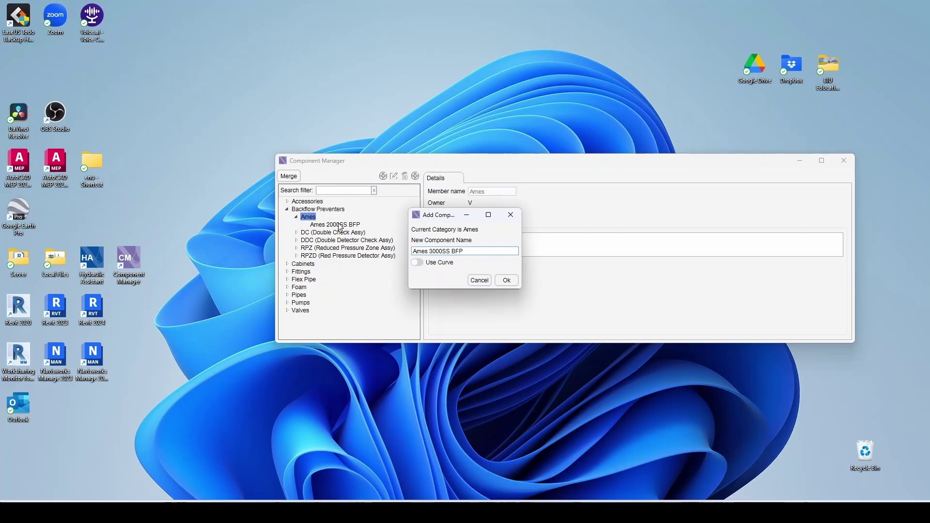
pyautogui.click(505, 280)
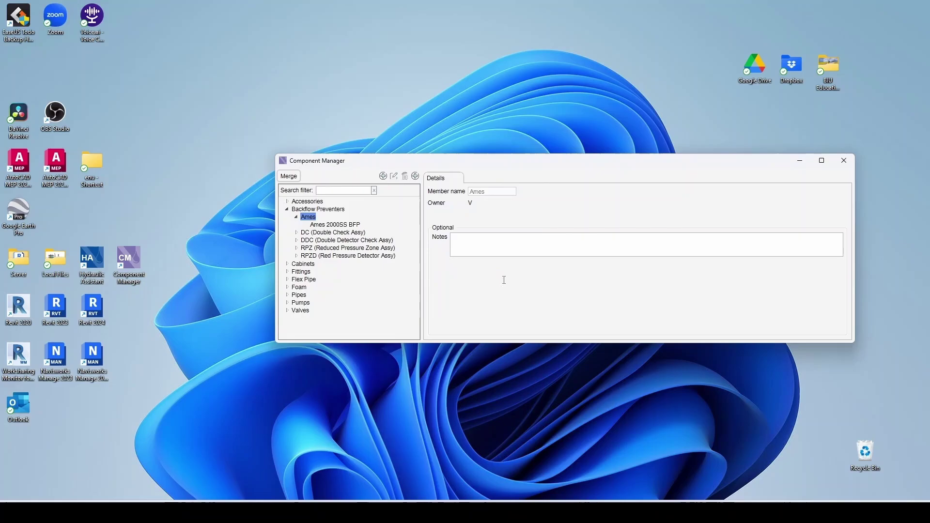
# Check the Ames 2000SS BFP's 3-inch curve on the Curve Data tab
pyautogui.click(333, 226)
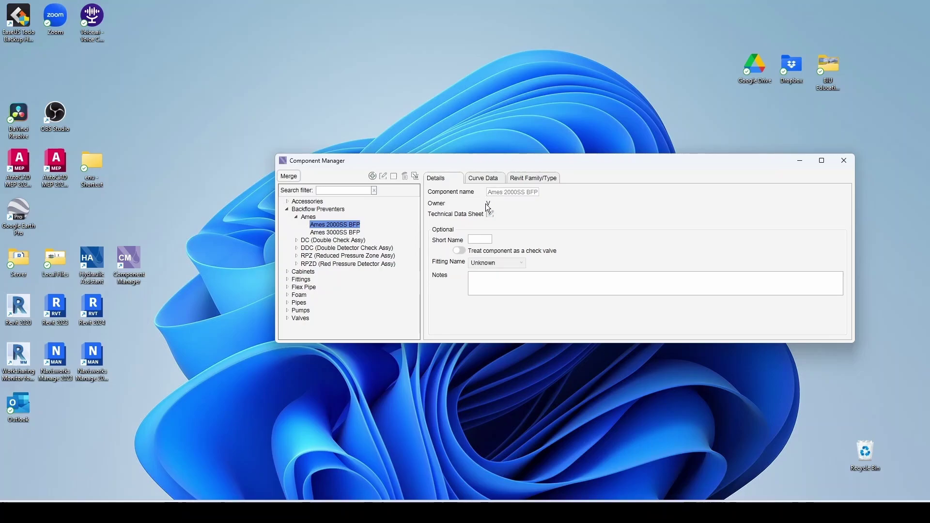
pyautogui.click(483, 179)
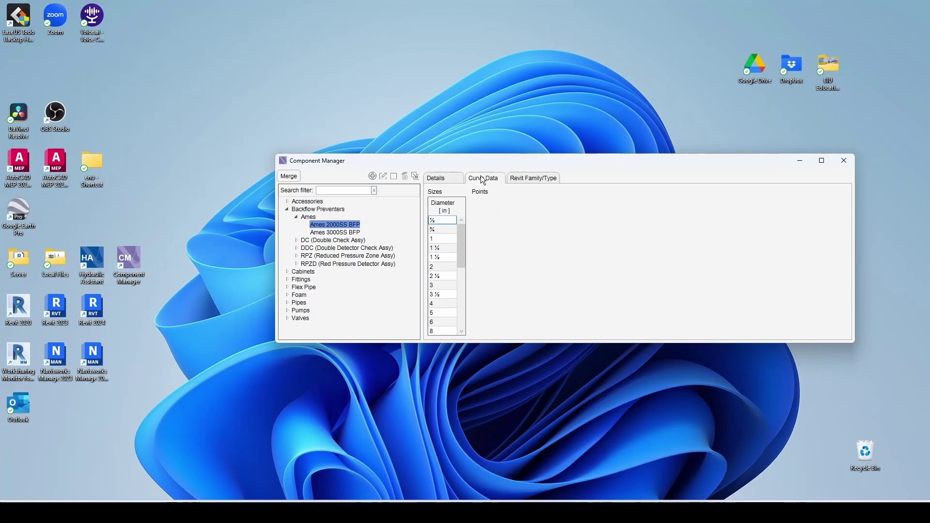
pyautogui.click(439, 286)
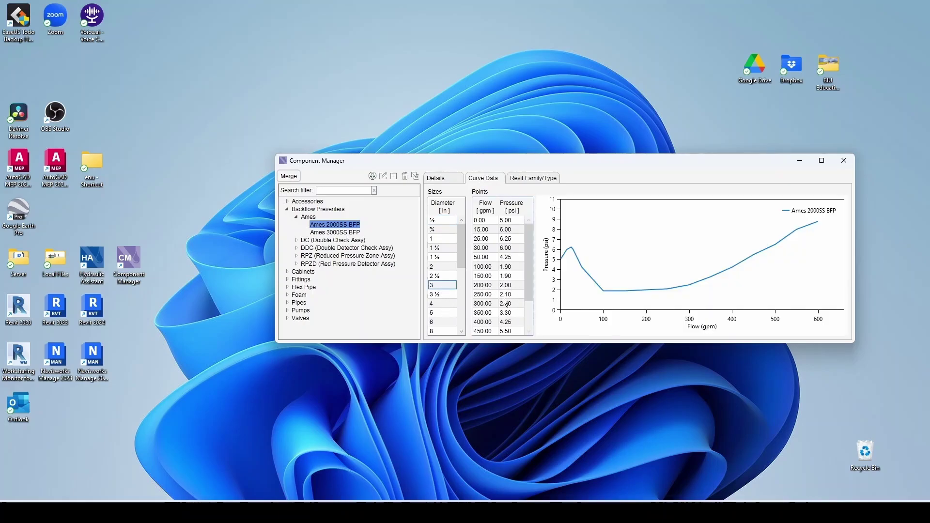
# Open the Ames 3000SS BFP's Curve Data and select the empty 6-inch size
pyautogui.click(345, 234)
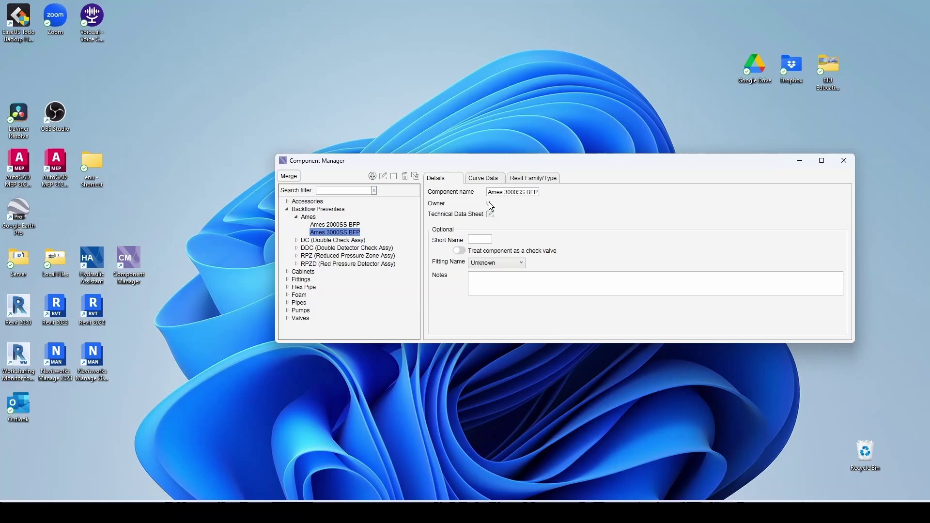
pyautogui.click(482, 178)
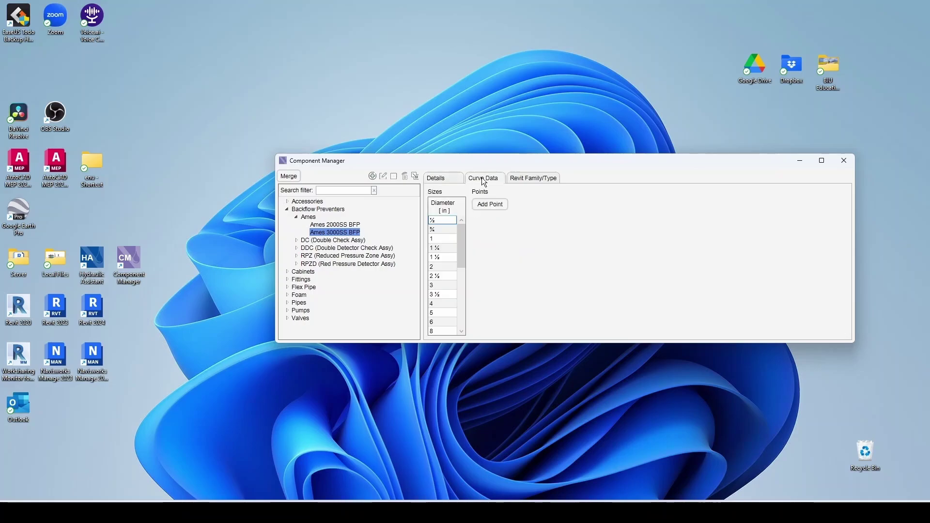
pyautogui.click(441, 286)
pyautogui.moveTo(665, 170); pyautogui.dragTo(608, 124)
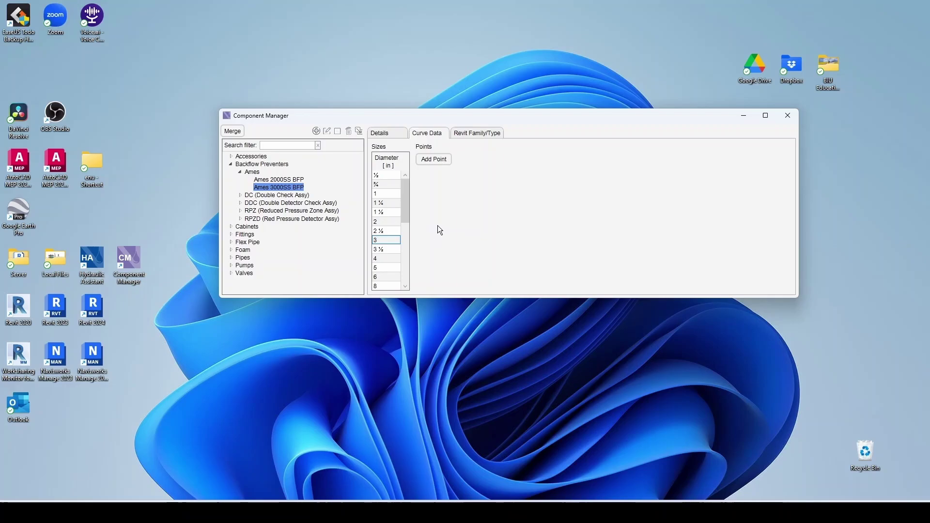
pyautogui.scroll(-1, 381, 242)
pyautogui.click(381, 250)
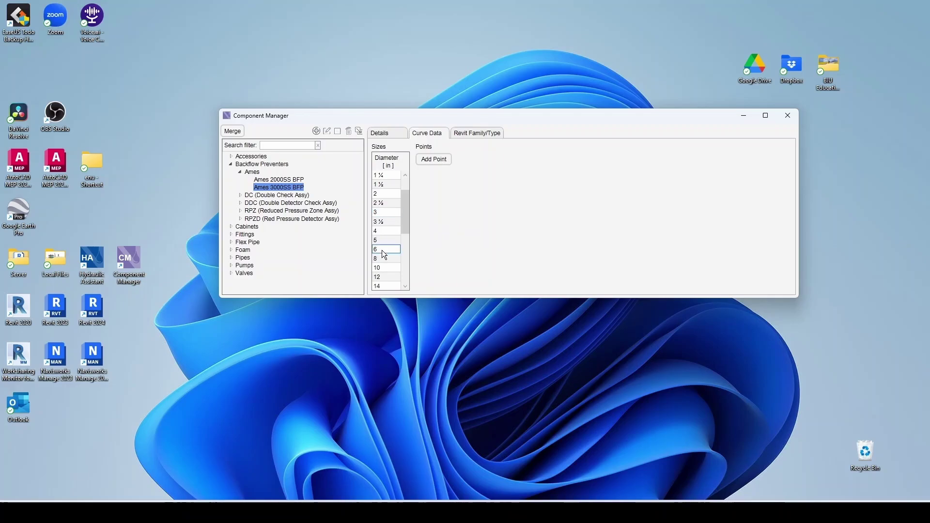
pyautogui.click(383, 258)
pyautogui.click(377, 248)
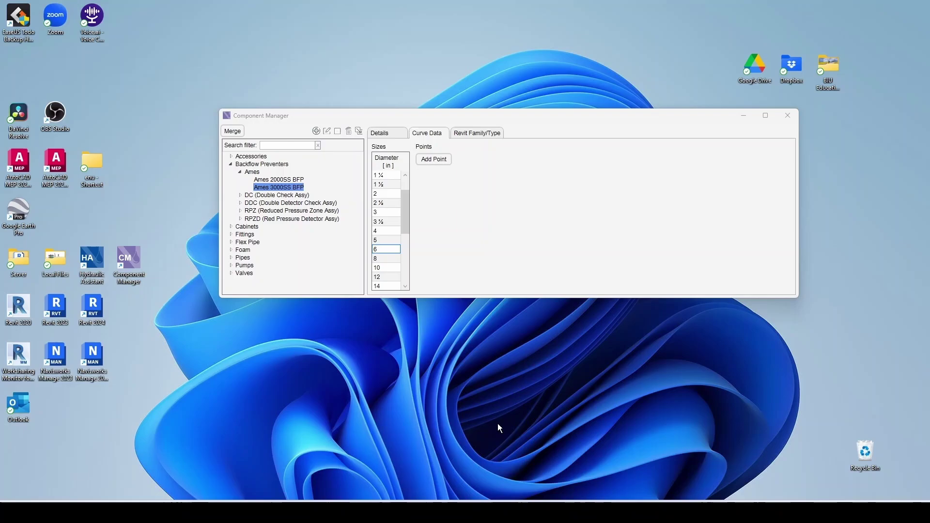
# Bring up the Ames 3000SS features PDF at its Capacity flow curves
pyautogui.moveTo(479, 511)
pyautogui.click(521, 479)
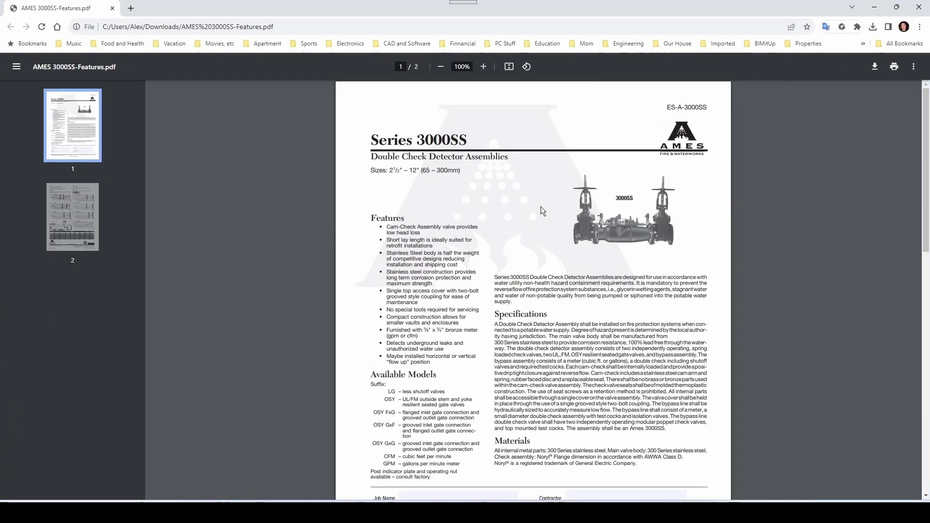
pyautogui.scroll(-12, 540, 206)
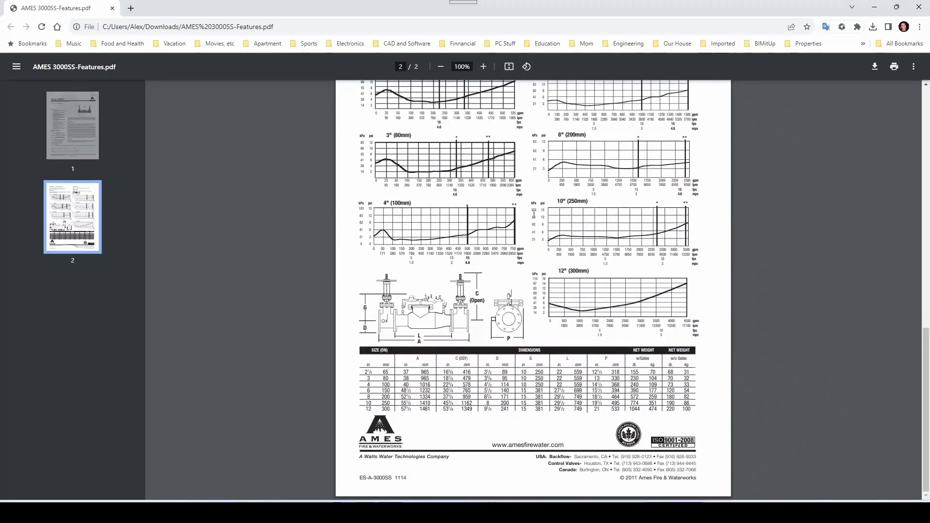
pyautogui.keyDown('ctrl'); pyautogui.scroll(5, 534, 213); pyautogui.keyUp('ctrl')
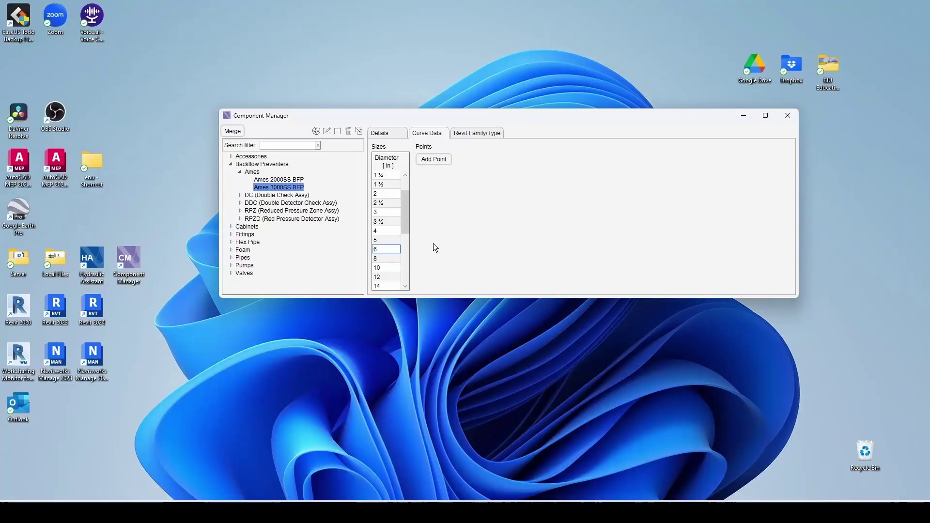
# Add the first 6-inch curve point: 0 gpm at 4 psi
pyautogui.click(432, 160)
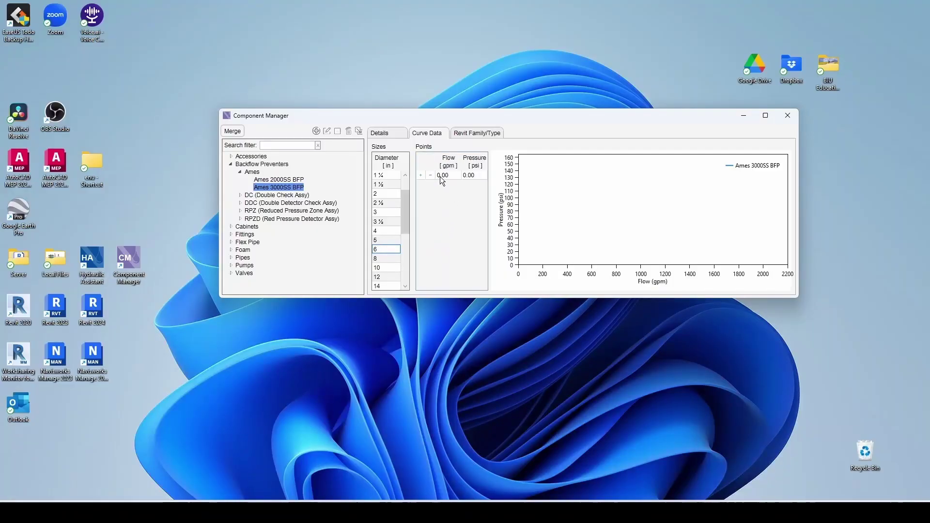
pyautogui.click(440, 176)
pyautogui.write('0')
pyautogui.click(468, 176)
pyautogui.click(473, 175)
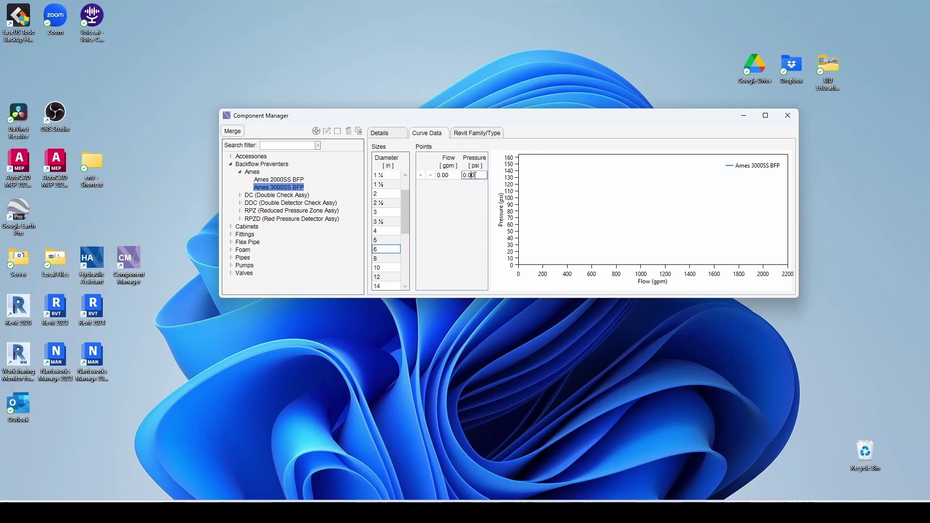
pyautogui.moveTo(477, 176); pyautogui.dragTo(461, 177)
pyautogui.write('4')
pyautogui.click(423, 175)
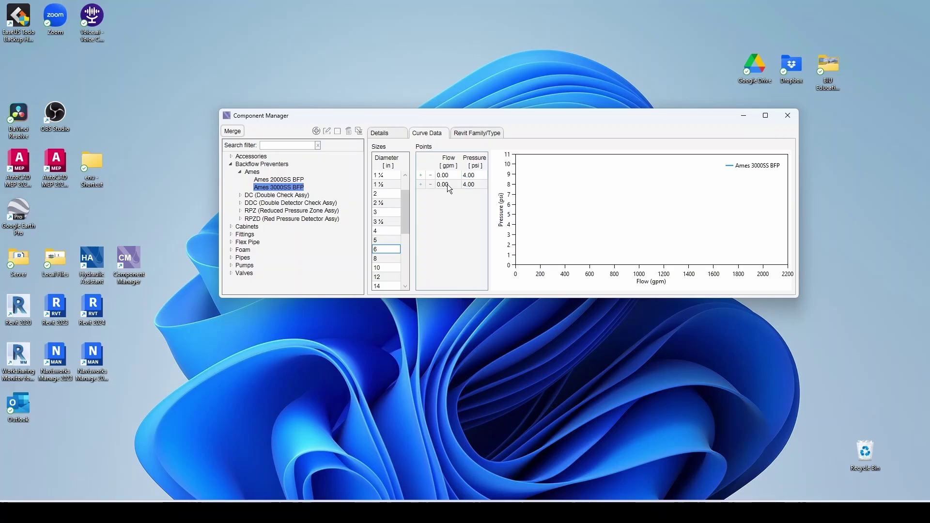
# Add points 100 gpm at 4.2 psi and 200 gpm at 3 psi, then return to the datasheet
pyautogui.click(446, 184)
pyautogui.write('100')
pyautogui.click(473, 186)
pyautogui.write('4')
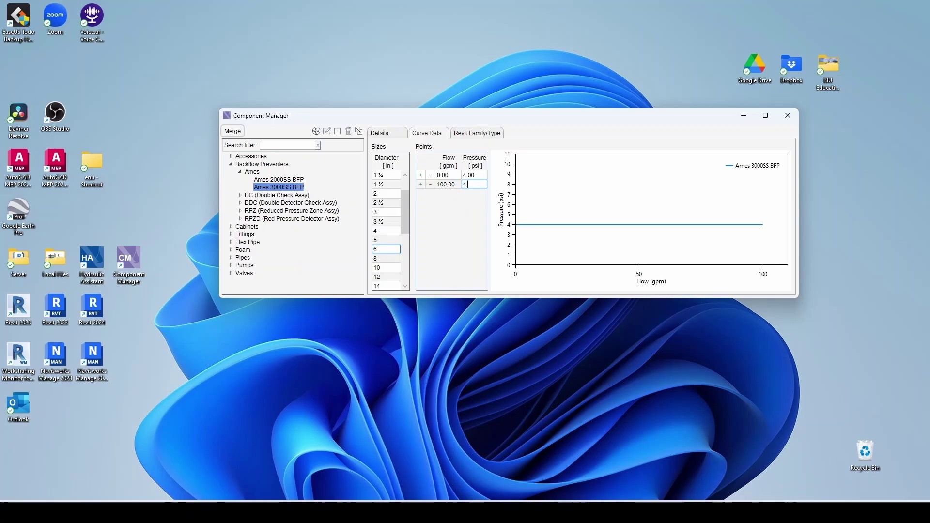
pyautogui.click(460, 193)
pyautogui.write('200')
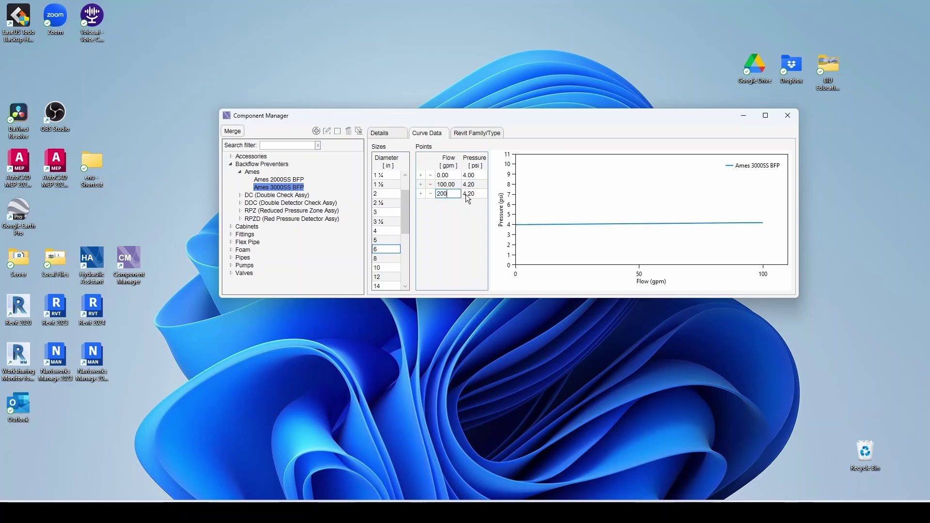
pyautogui.press('Return')
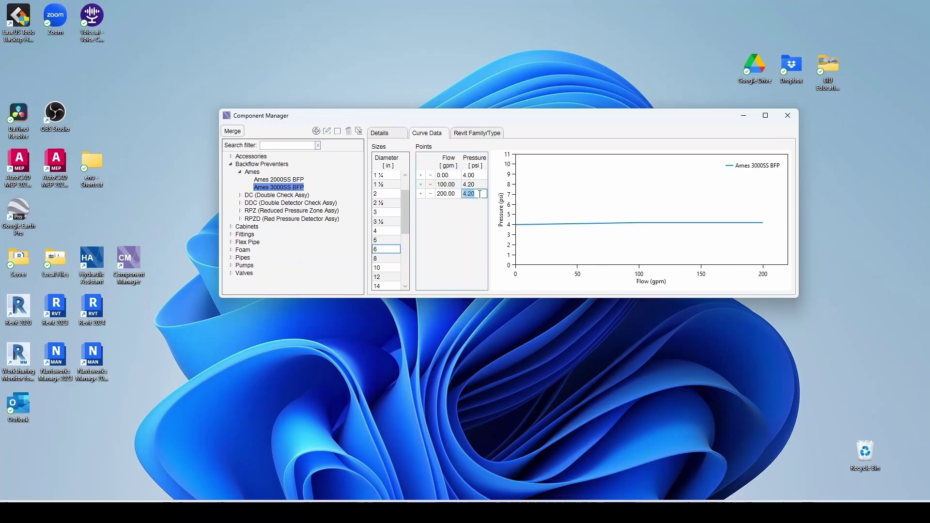
pyautogui.write('3')
pyautogui.press('Return')
pyautogui.hotkey('alt', 'Tab')
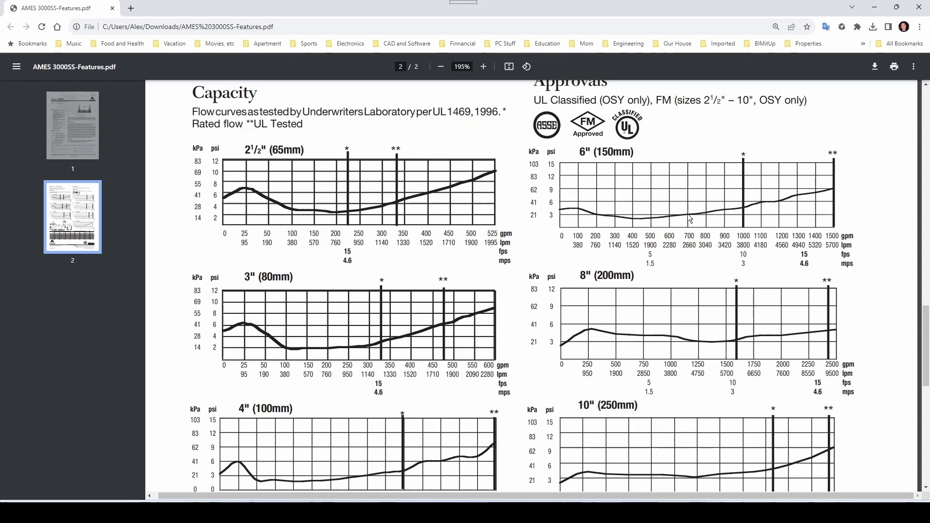
# Back in Component Manager, change the 600 gpm point to 700 gpm and add 900 gpm at 4 psi
pyautogui.click(874, 6)
pyautogui.press('BackSpace')
pyautogui.press('BackSpace')
pyautogui.press('BackSpace')
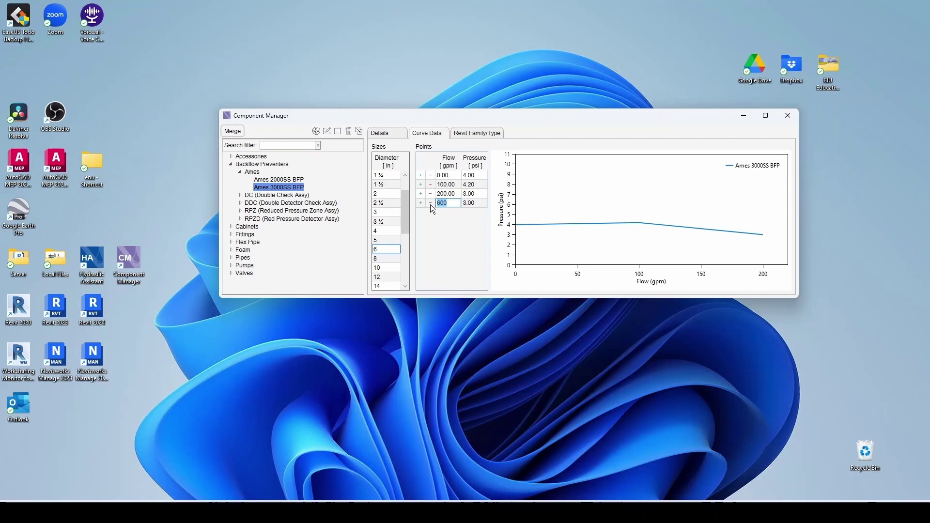
pyautogui.write('700')
pyautogui.press('Return')
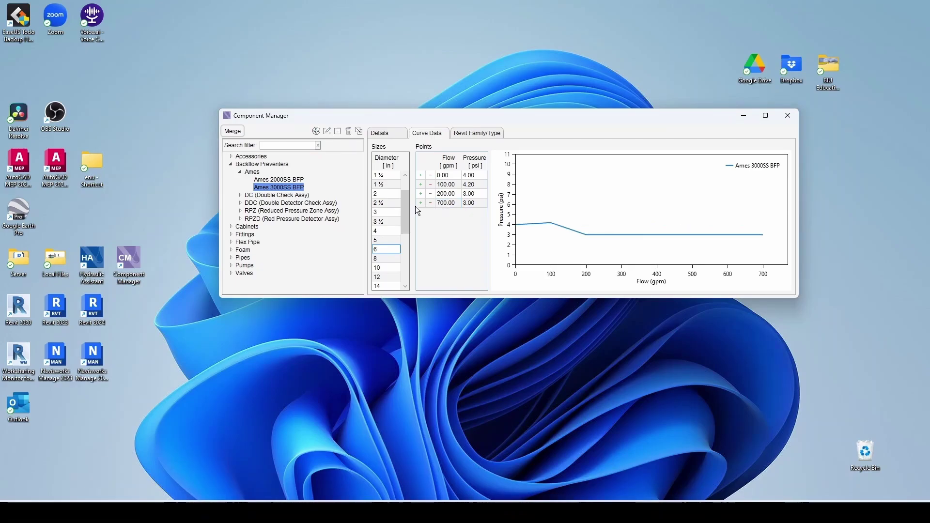
pyautogui.click(420, 203)
pyautogui.doubleClick(457, 212)
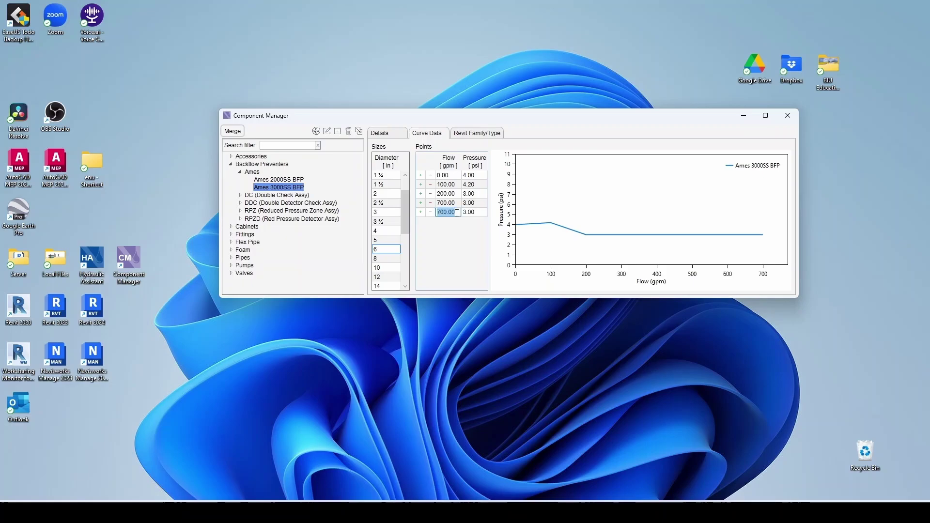
pyautogui.write('900')
pyautogui.press('Return')
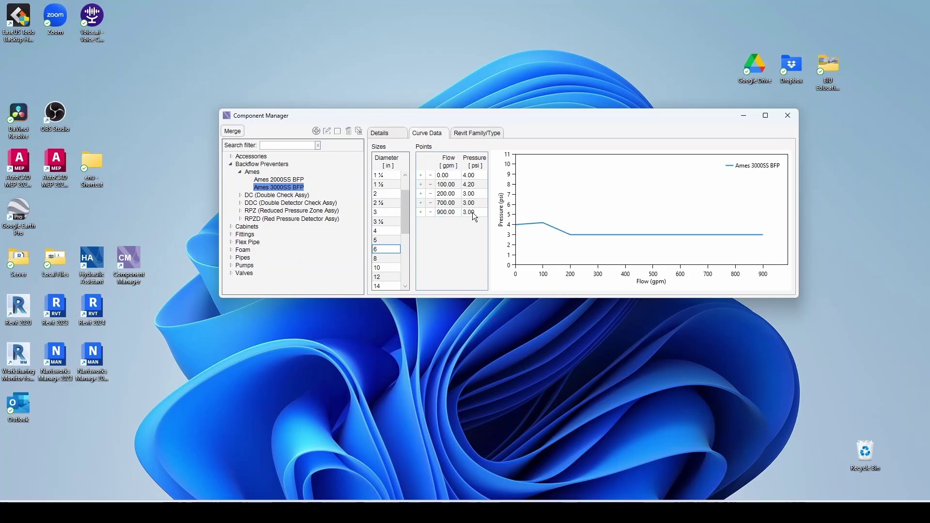
pyautogui.doubleClick(479, 212)
pyautogui.write('4')
pyautogui.click(421, 212)
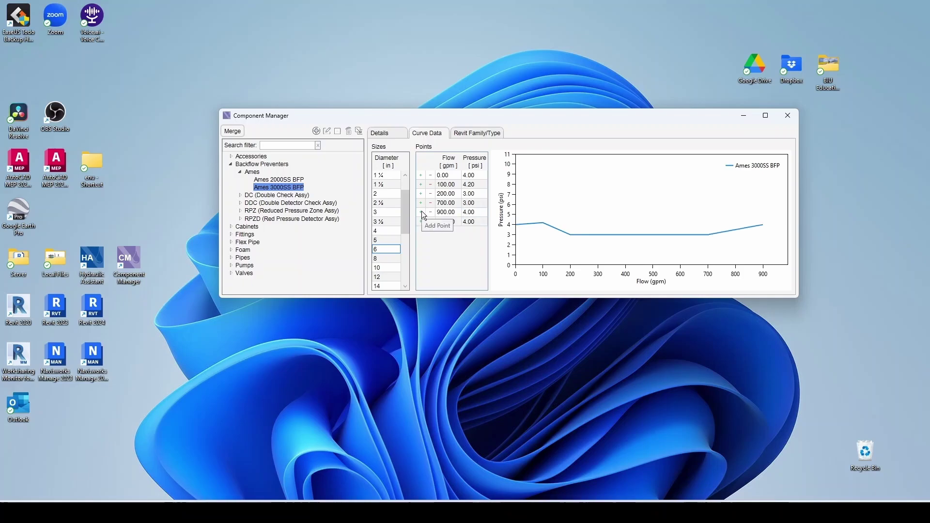
# Add curve points 1,000 gpm at 4.5 psi, 1,100 gpm at 6 psi, and 1,200 gpm
pyautogui.doubleClick(449, 222)
pyautogui.write('1000')
pyautogui.doubleClick(478, 221)
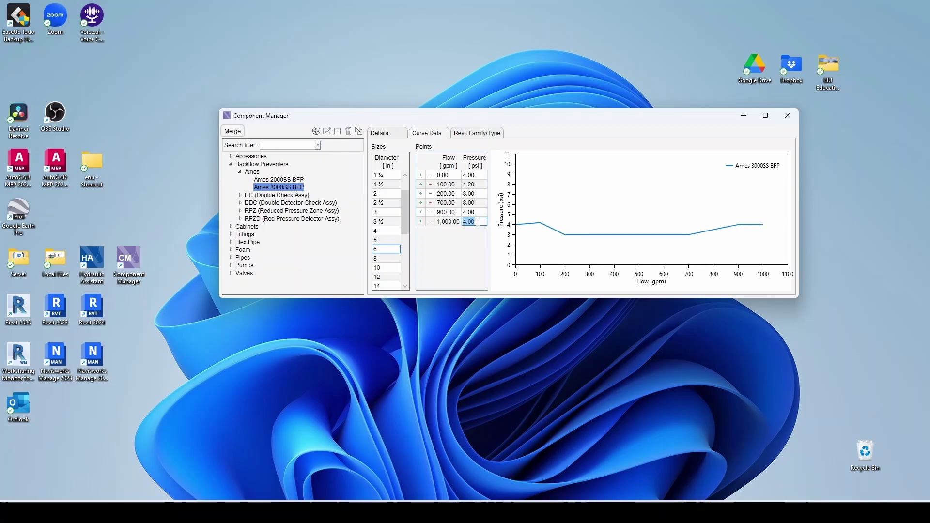
pyautogui.write('4.5')
pyautogui.click(421, 222)
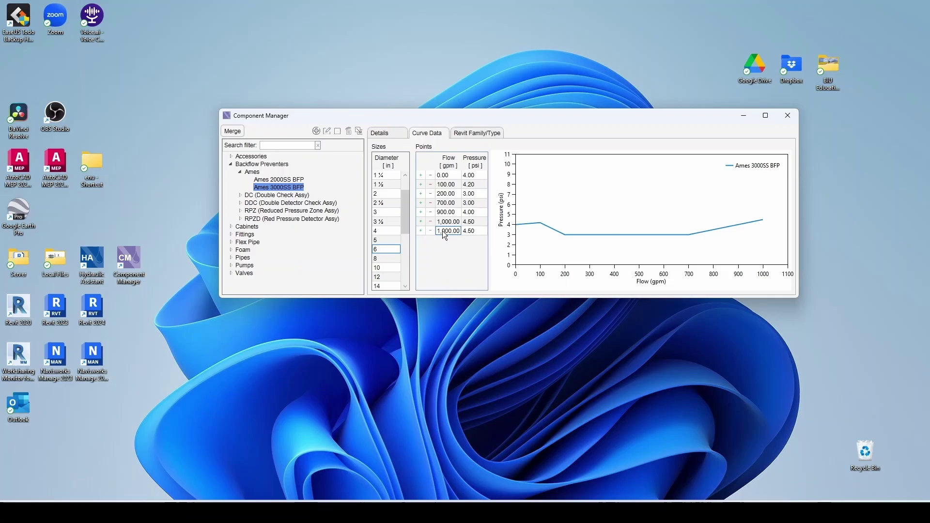
pyautogui.doubleClick(450, 232)
pyautogui.write('100')
pyautogui.doubleClick(476, 231)
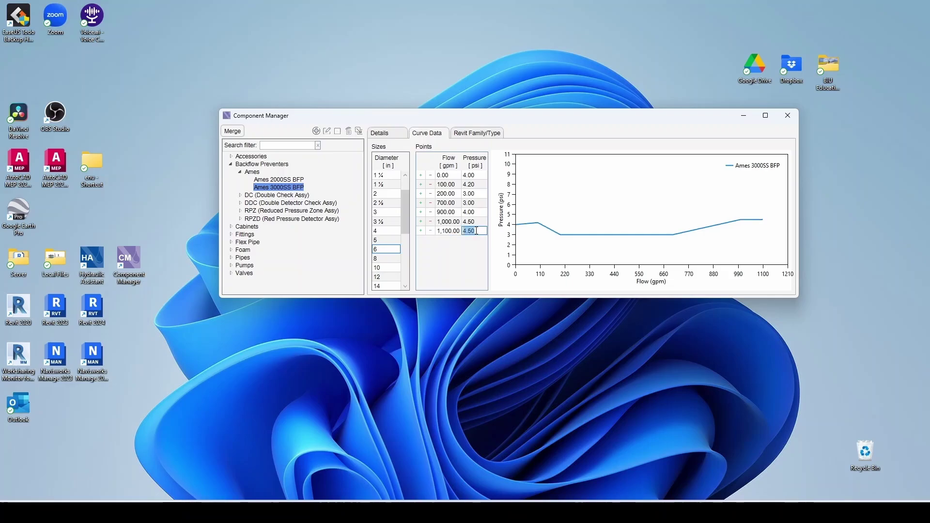
pyautogui.write('6')
pyautogui.click(421, 231)
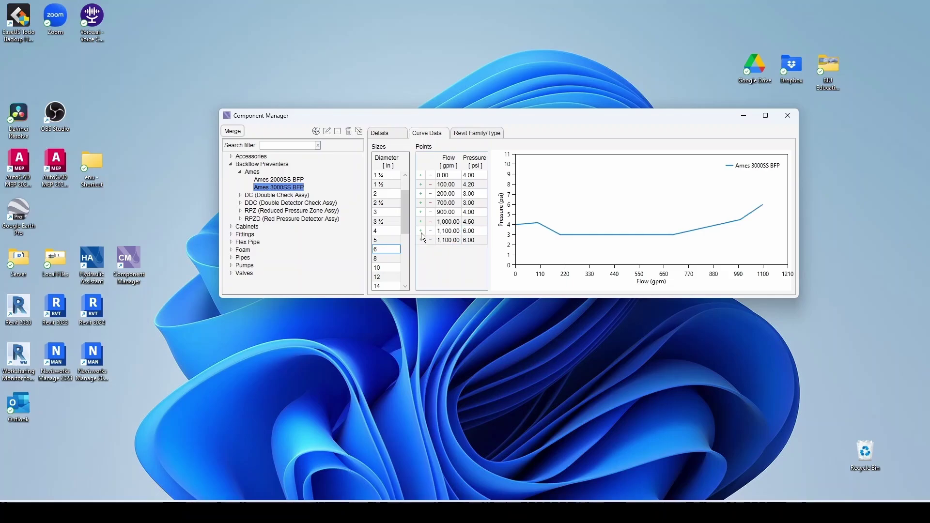
pyautogui.doubleClick(450, 241)
pyautogui.write('200')
pyautogui.click(421, 241)
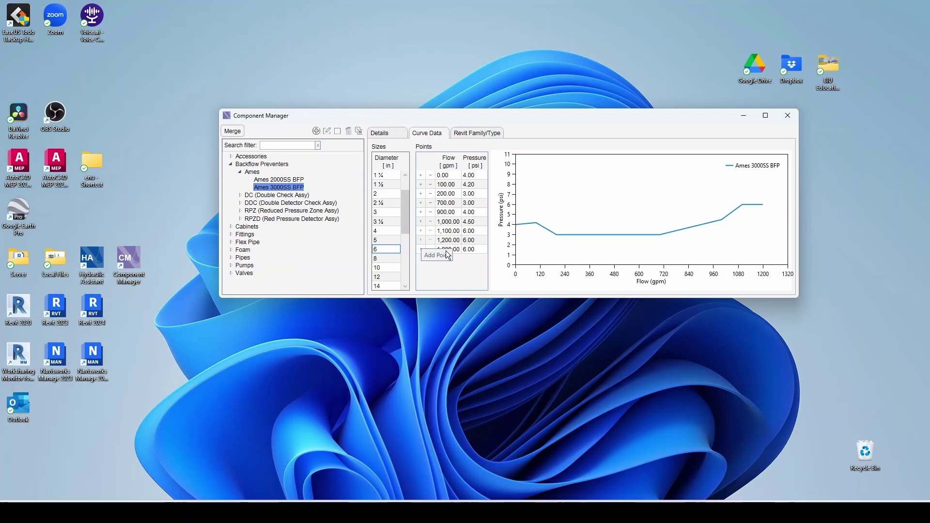
# Add curve points 1,300 gpm at 7.5 psi, 1,400 gpm at 8 psi and 1,500 gpm at 9 psi
pyautogui.write('3')
pyautogui.click(473, 250)
pyautogui.write('7.5')
pyautogui.click(420, 249)
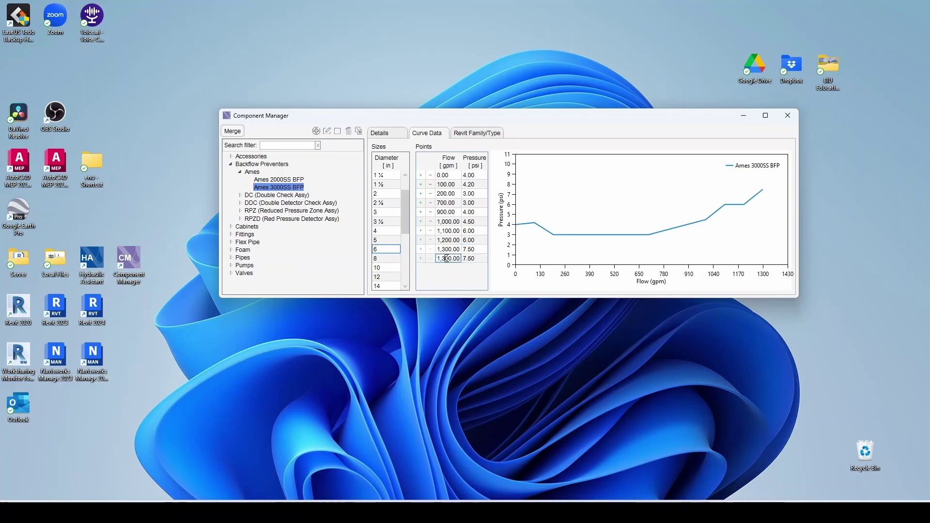
pyautogui.write('4')
pyautogui.click(469, 257)
pyautogui.write('8')
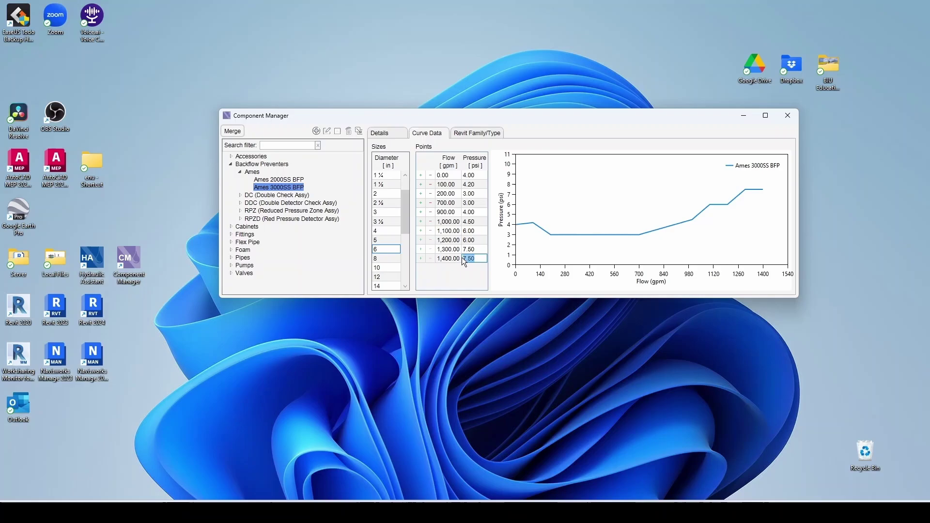
pyautogui.click(421, 259)
pyautogui.click(445, 268)
pyautogui.write('500.00')
pyautogui.click(469, 267)
pyautogui.write('9')
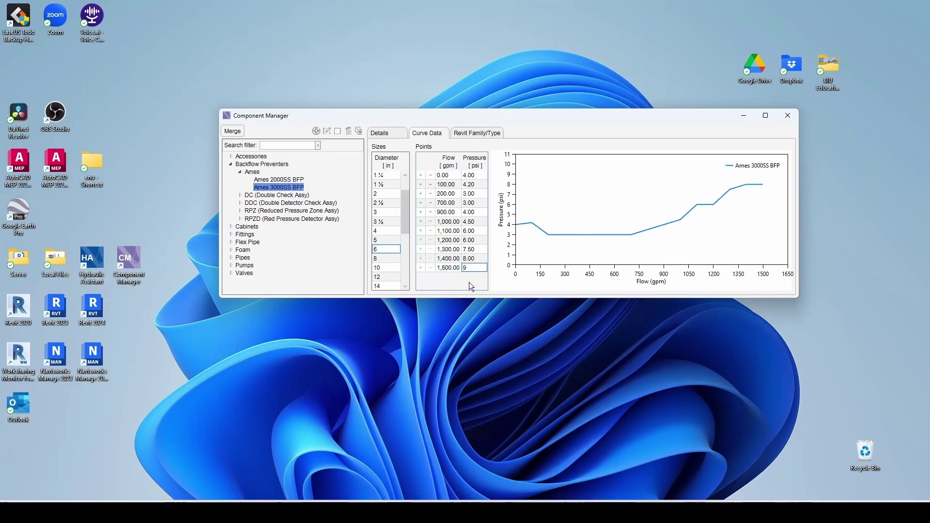
pyautogui.click(426, 275)
# For the 8-inch size, set 0 gpm to 2.8 psi and add 250 gpm at 5 psi and 500 gpm at 4 psi
pyautogui.click(383, 258)
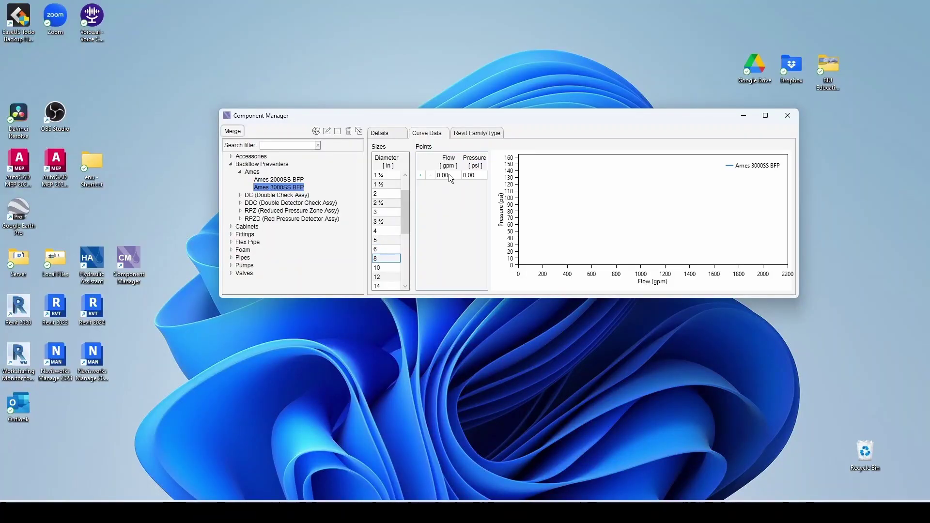
pyautogui.click(477, 176)
pyautogui.click(478, 176)
pyautogui.write('2.8')
pyautogui.click(421, 175)
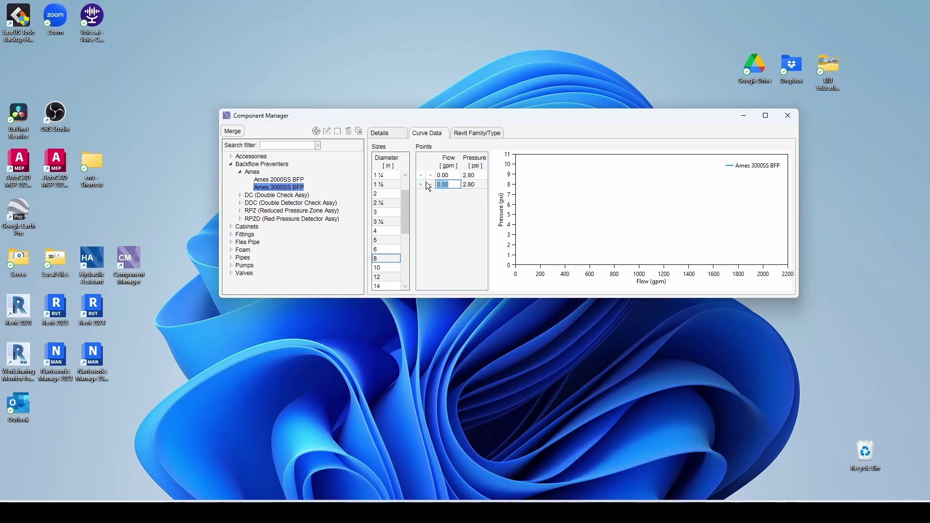
pyautogui.write('250')
pyautogui.press('Tab')
pyautogui.write('5')
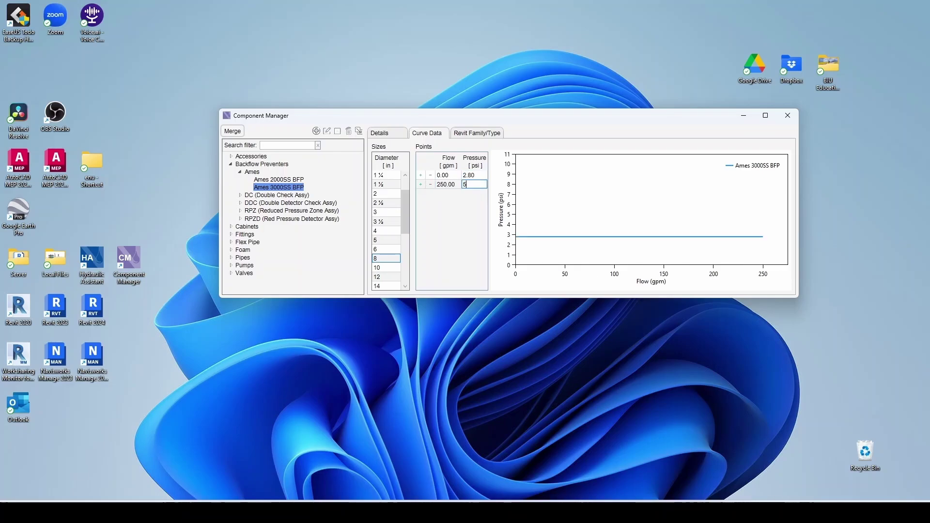
pyautogui.click(422, 187)
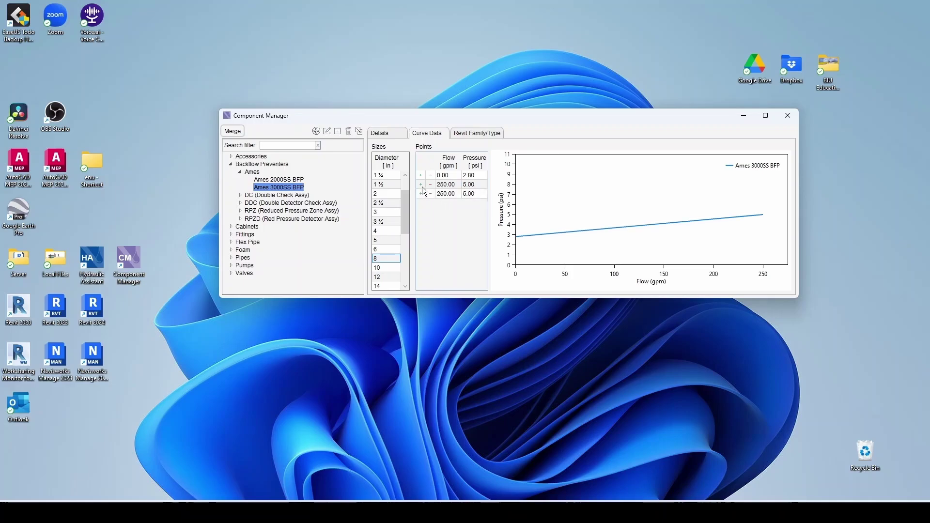
pyautogui.write('500')
pyautogui.press('Tab')
pyautogui.write('4')
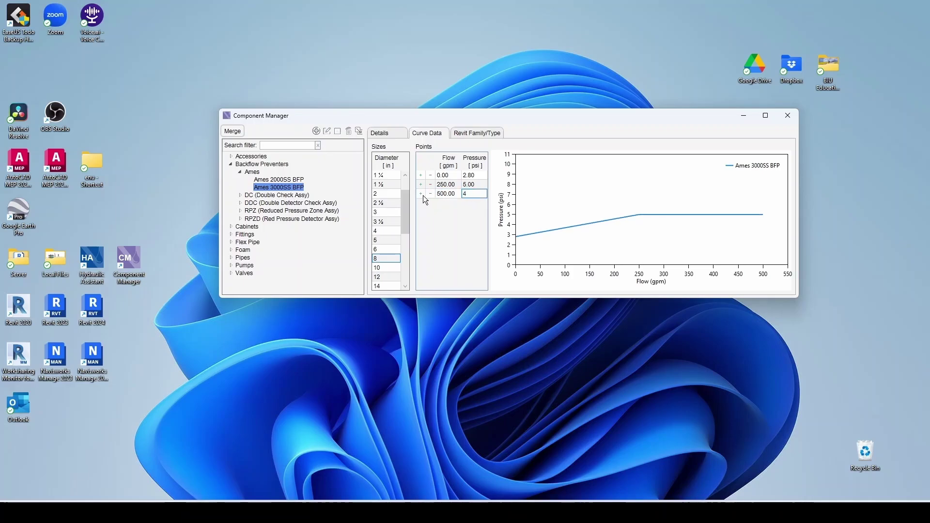
pyautogui.click(421, 194)
# Add 8-inch points at 750 and 1,000 gpm, then 1,250 gpm at 3 psi
pyautogui.moveTo(454, 203); pyautogui.dragTo(441, 203)
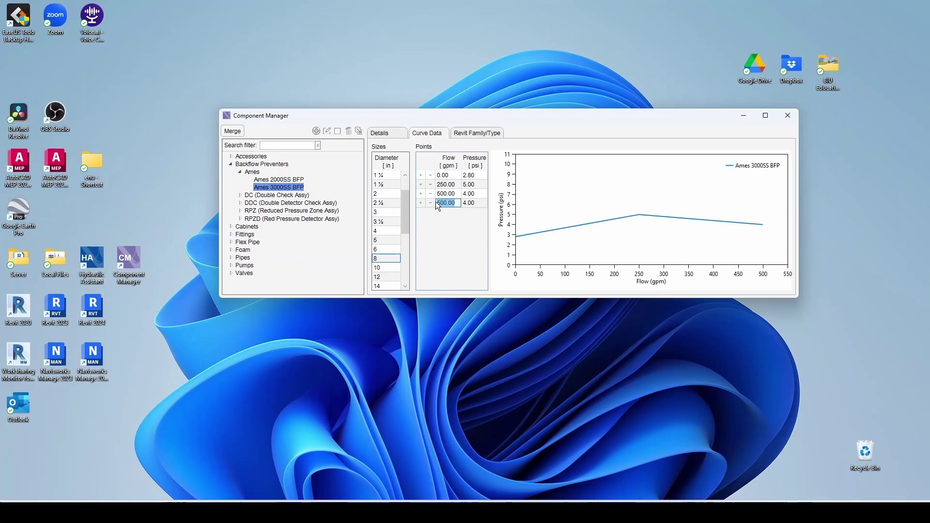
pyautogui.write('750')
pyautogui.click(469, 205)
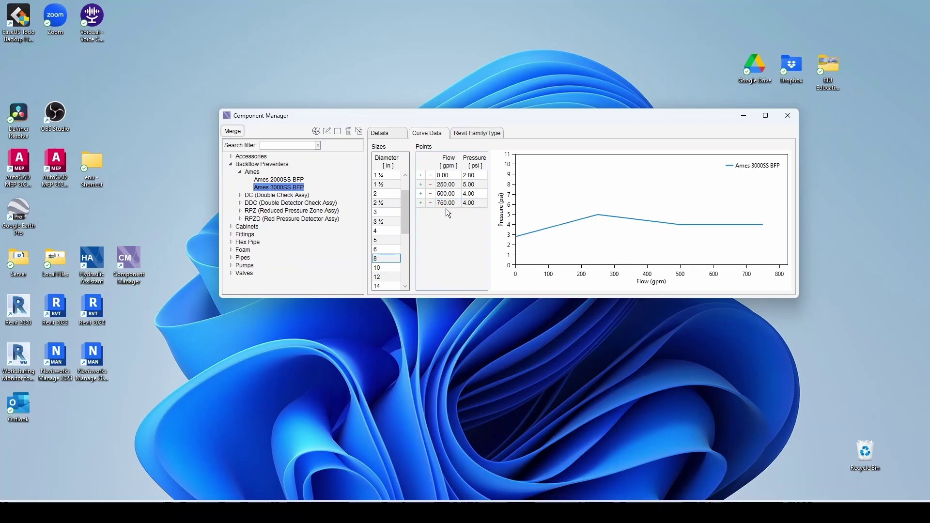
pyautogui.click(421, 202)
pyautogui.write('1000')
pyautogui.click(468, 213)
pyautogui.click(421, 212)
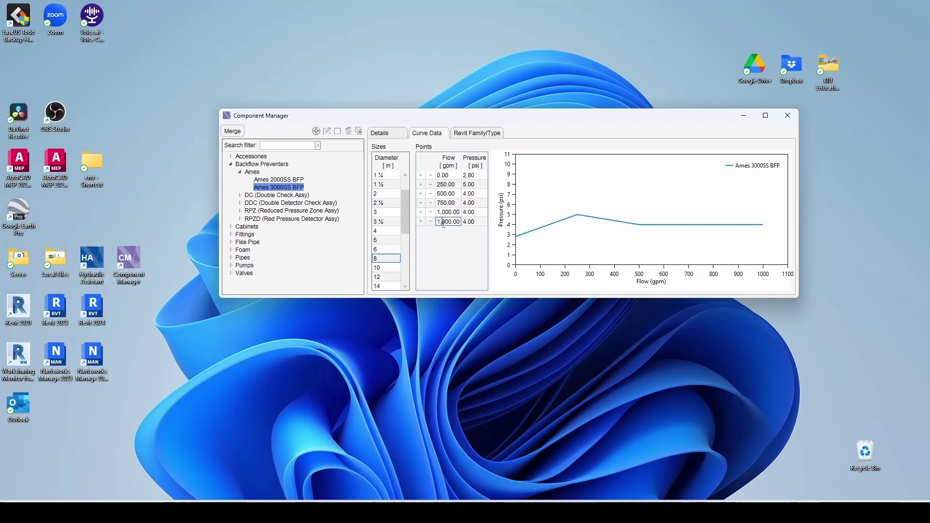
pyautogui.write('1250')
pyautogui.click(463, 224)
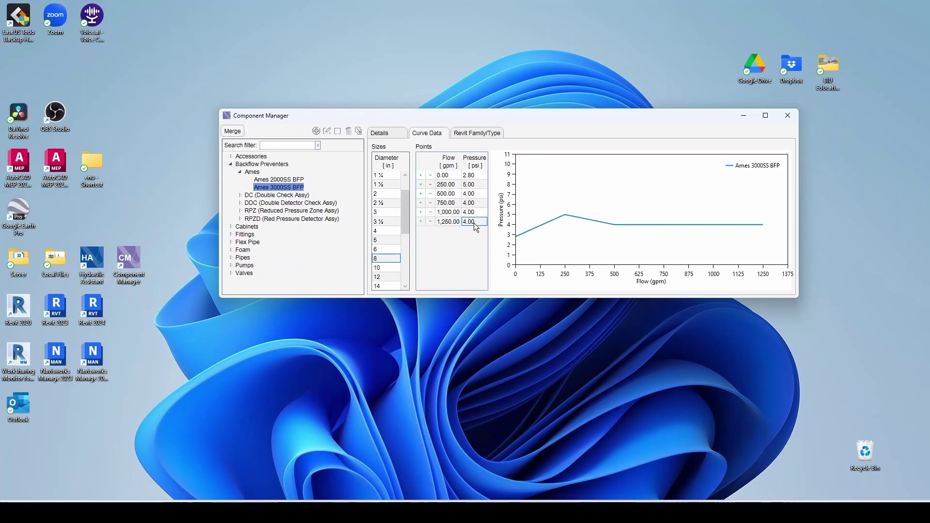
pyautogui.write('3')
pyautogui.click(443, 231)
# Bring the AMES 3000SS-Features.pdf window forward to read the 8-inch capacity curve
pyautogui.moveTo(509, 513)
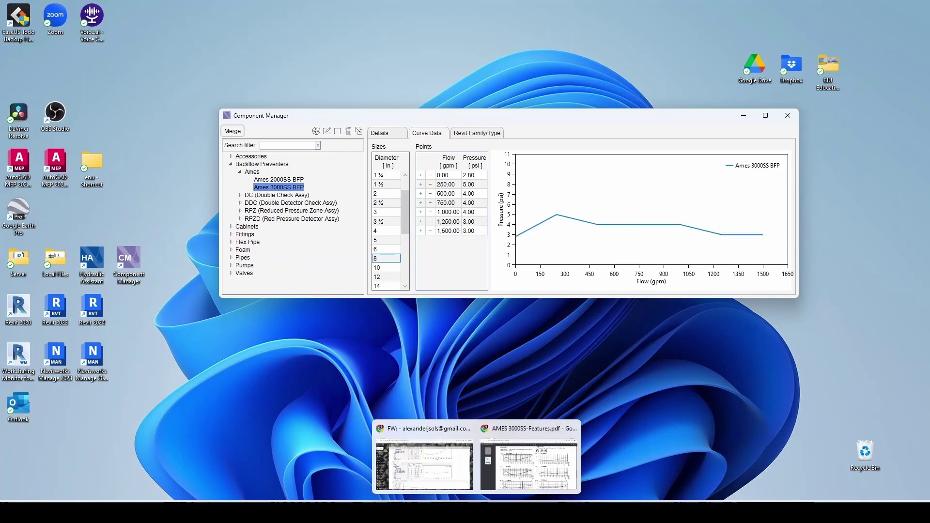
pyautogui.click(560, 467)
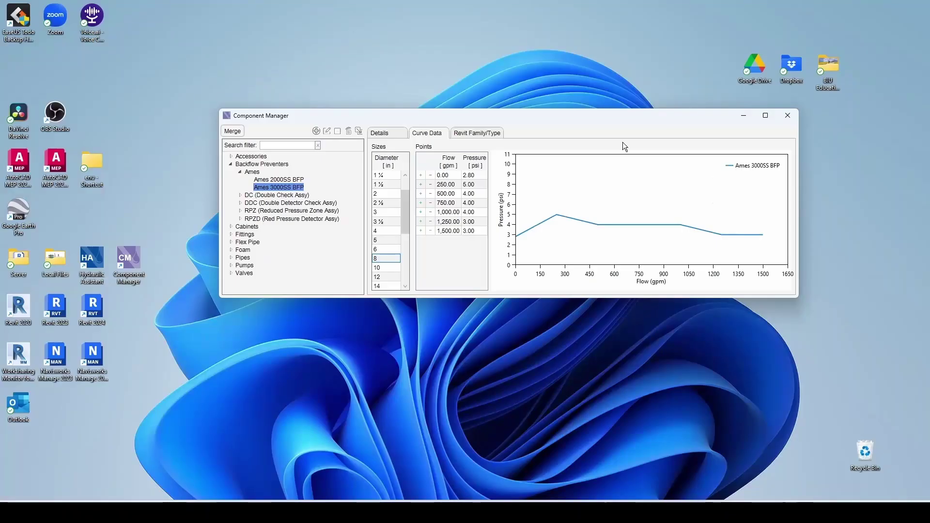
# Add 8-inch points at 1,750 gpm with 4 psi and 2,000 gpm with 4.2 psi
pyautogui.click(420, 231)
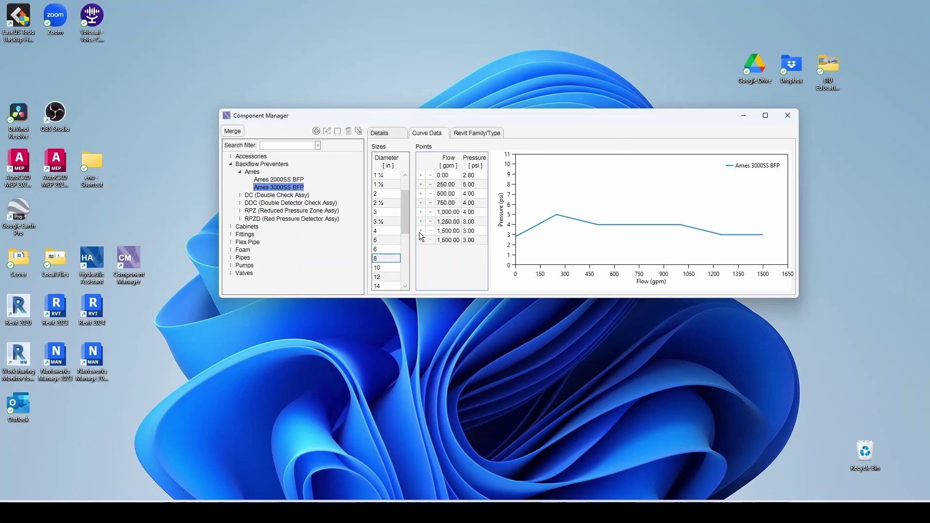
pyautogui.moveTo(450, 240); pyautogui.dragTo(434, 240)
pyautogui.write('1750')
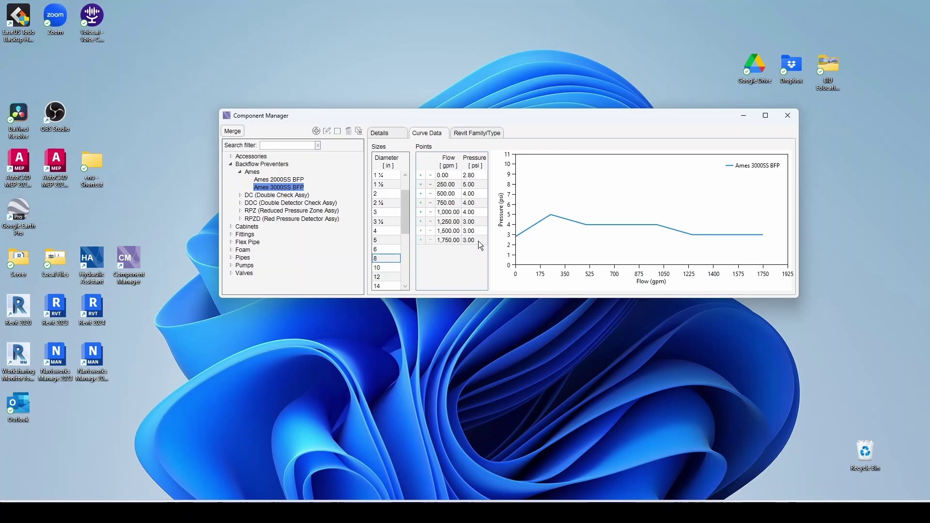
pyautogui.click(479, 241)
pyautogui.click(421, 240)
pyautogui.moveTo(457, 250); pyautogui.dragTo(436, 249)
pyautogui.write('2000')
pyautogui.click(476, 249)
pyautogui.write('4,2')
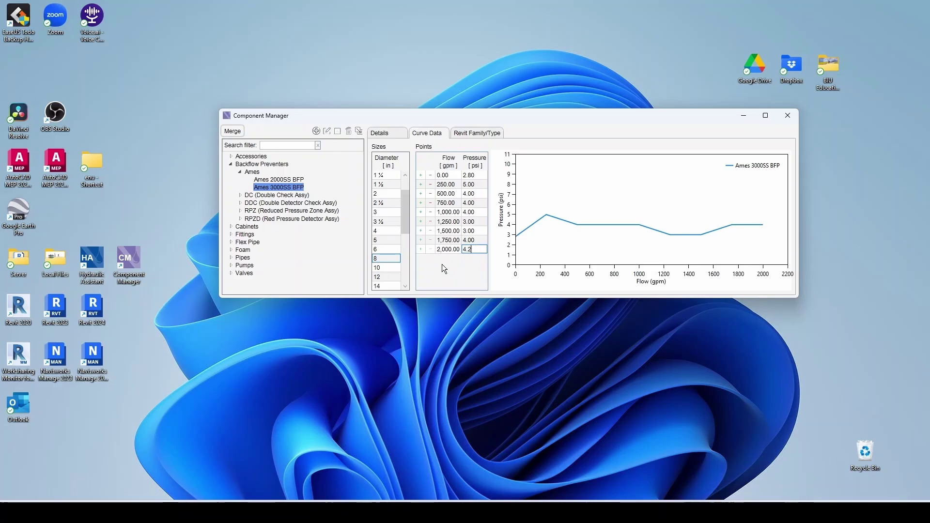
pyautogui.click(421, 249)
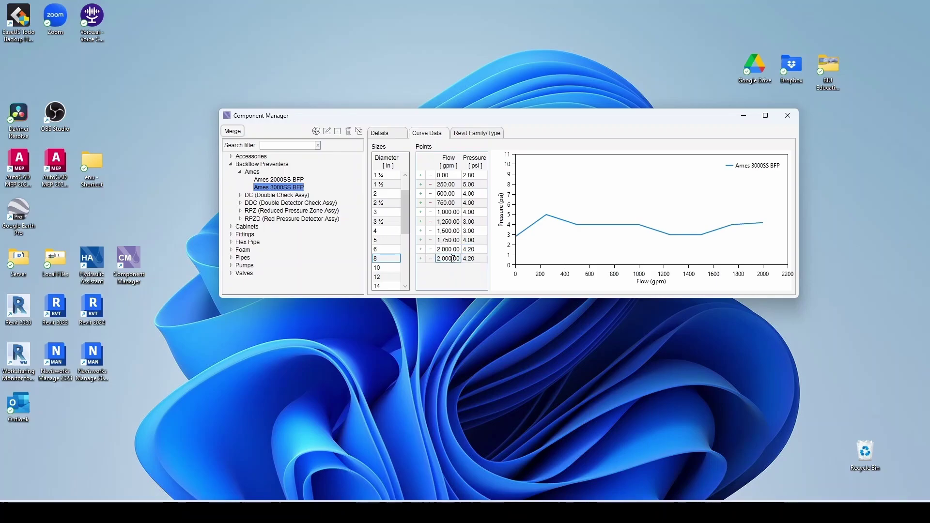
# Add 2,250 gpm at 4.5 psi and a final 2,500 gpm point at 5 psi
pyautogui.moveTo(453, 258); pyautogui.dragTo(436, 258)
pyautogui.write('2550')
pyautogui.click(475, 258)
pyautogui.write('4.5')
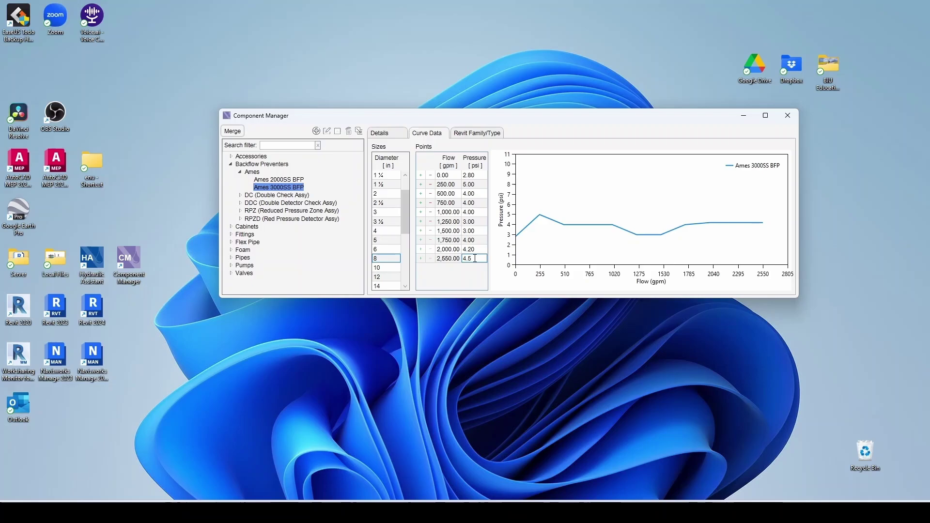
pyautogui.click(421, 260)
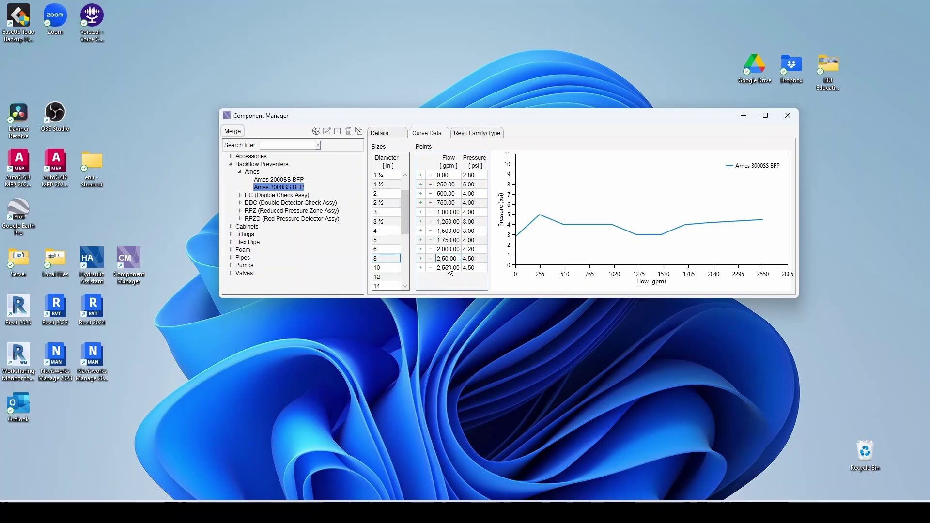
pyautogui.click(450, 268)
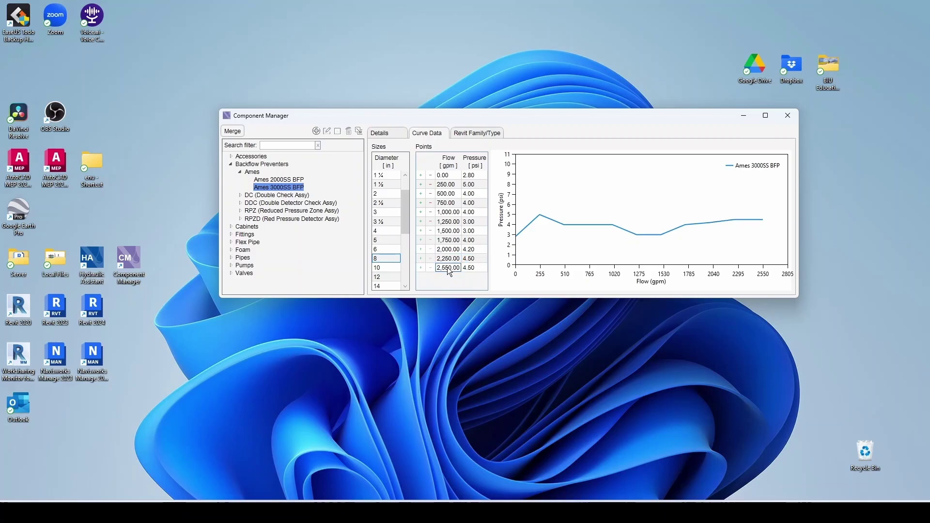
pyautogui.moveTo(457, 268); pyautogui.dragTo(423, 267)
pyautogui.write('2,5')
pyautogui.write('00')
pyautogui.press('Return')
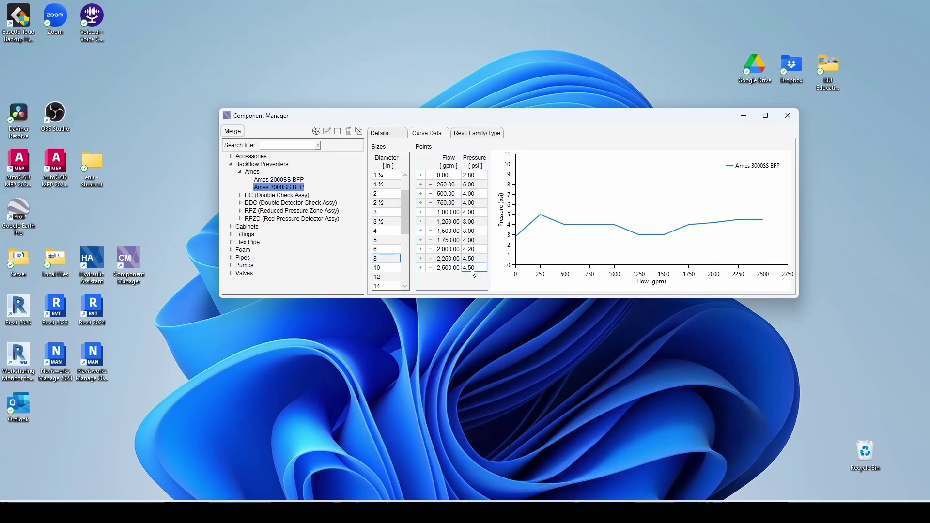
pyautogui.click(471, 269)
pyautogui.moveTo(472, 269); pyautogui.dragTo(457, 270)
pyautogui.write('5')
pyautogui.press('Return')
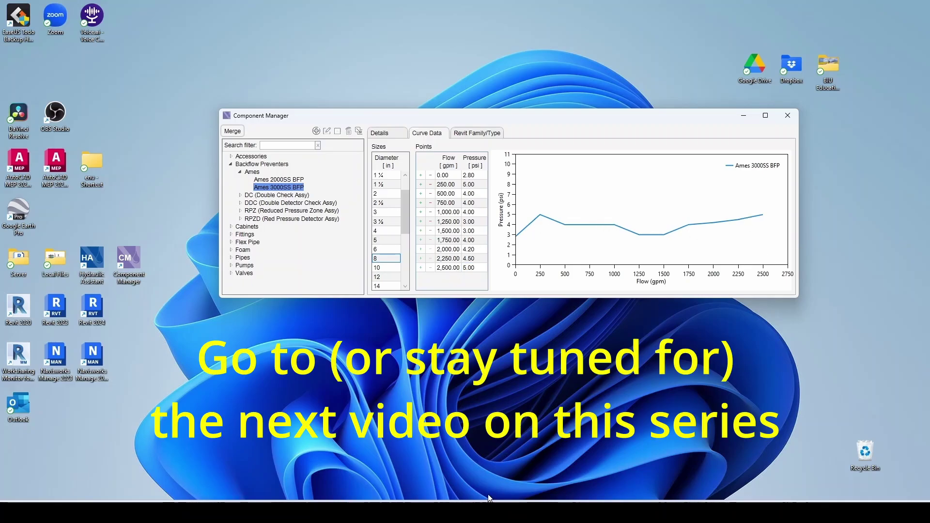
# Switch back to the Chrome window showing the AMES 3000SS-Features.pdf capacity flow curves
pyautogui.moveTo(490, 499)
pyautogui.click(529, 477)
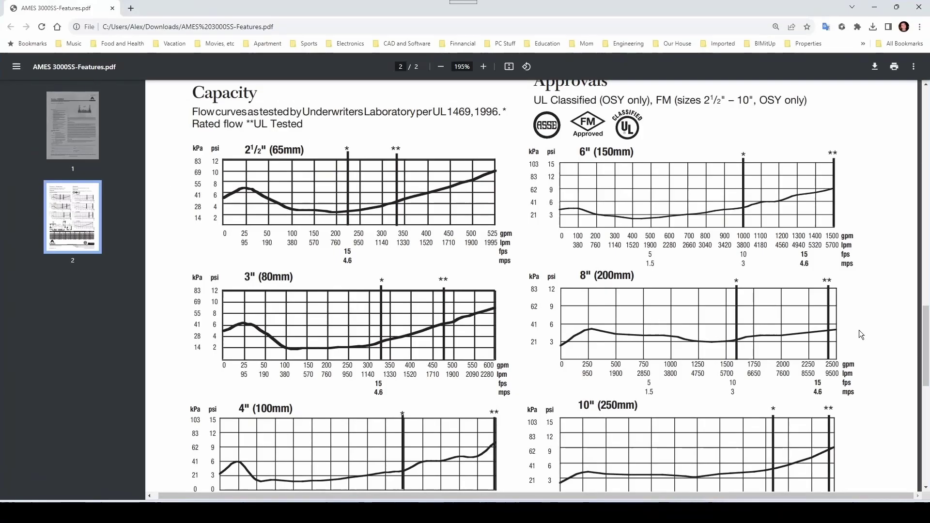